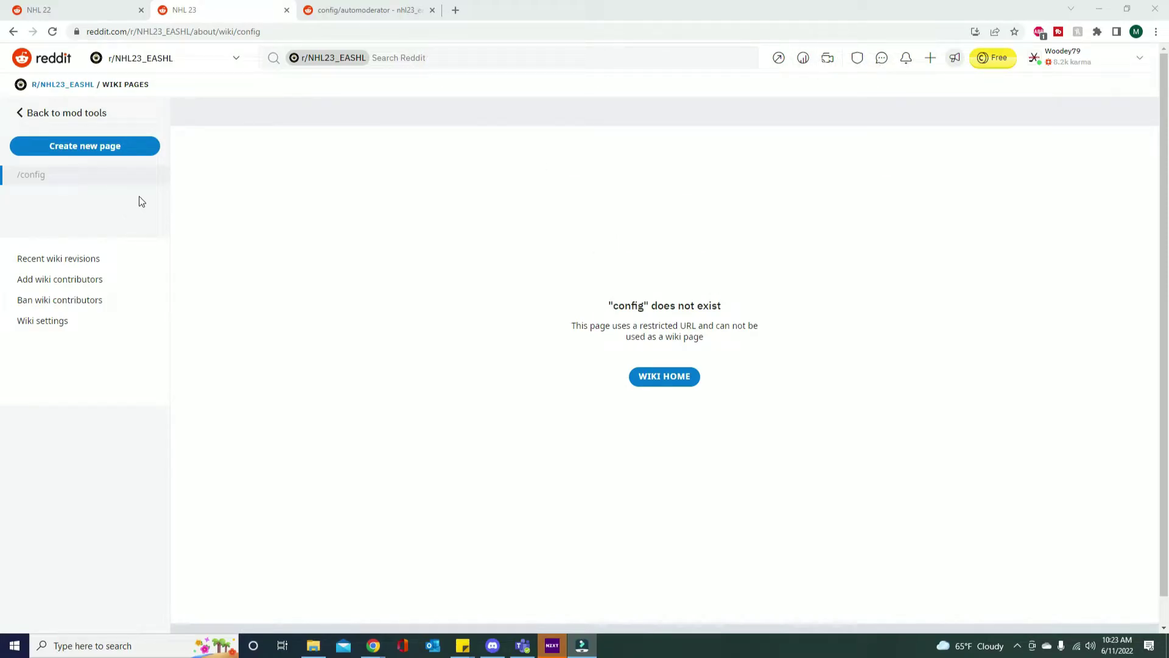
click(342, 11)
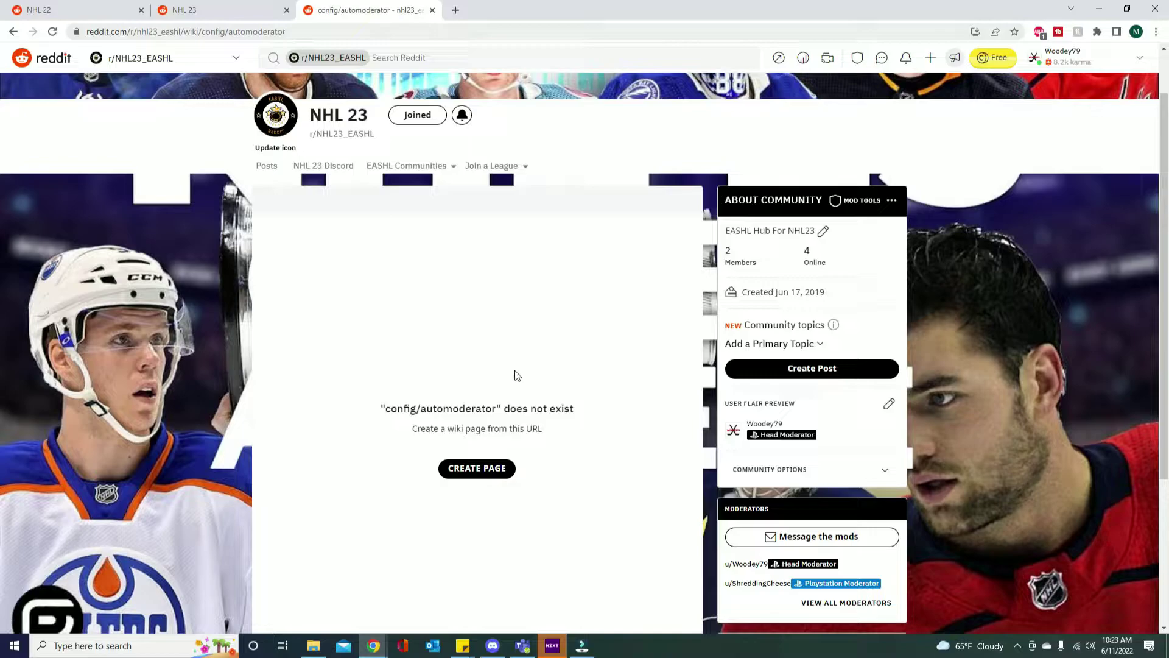
scroll(459, 424, down, 2)
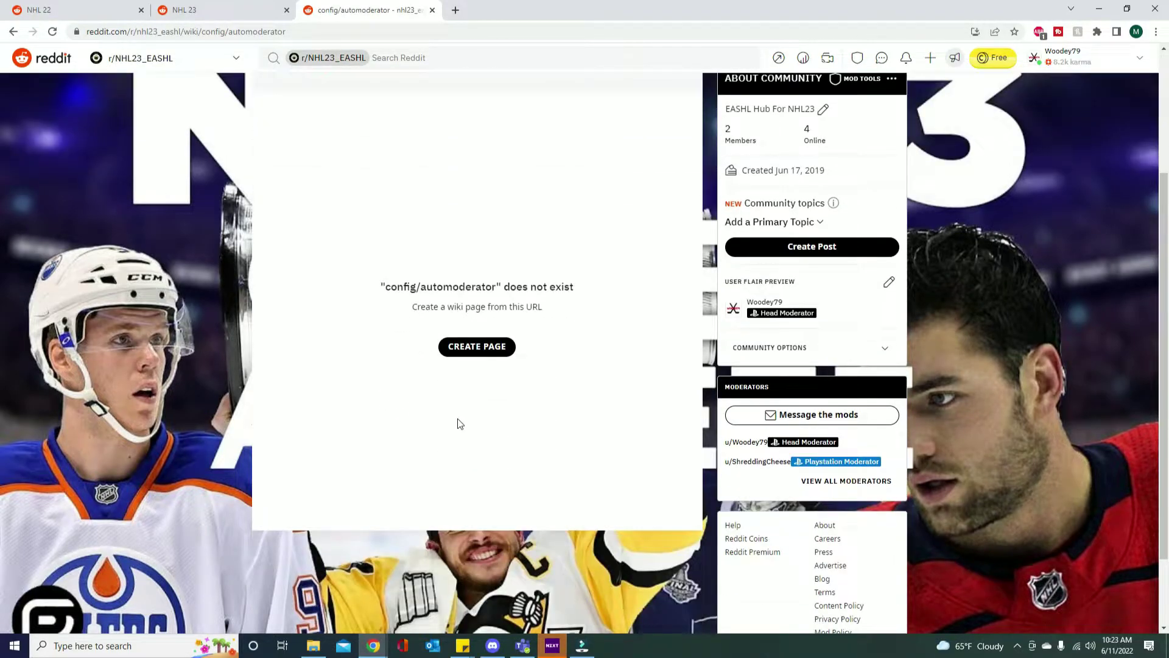
scroll(460, 423, up, 1)
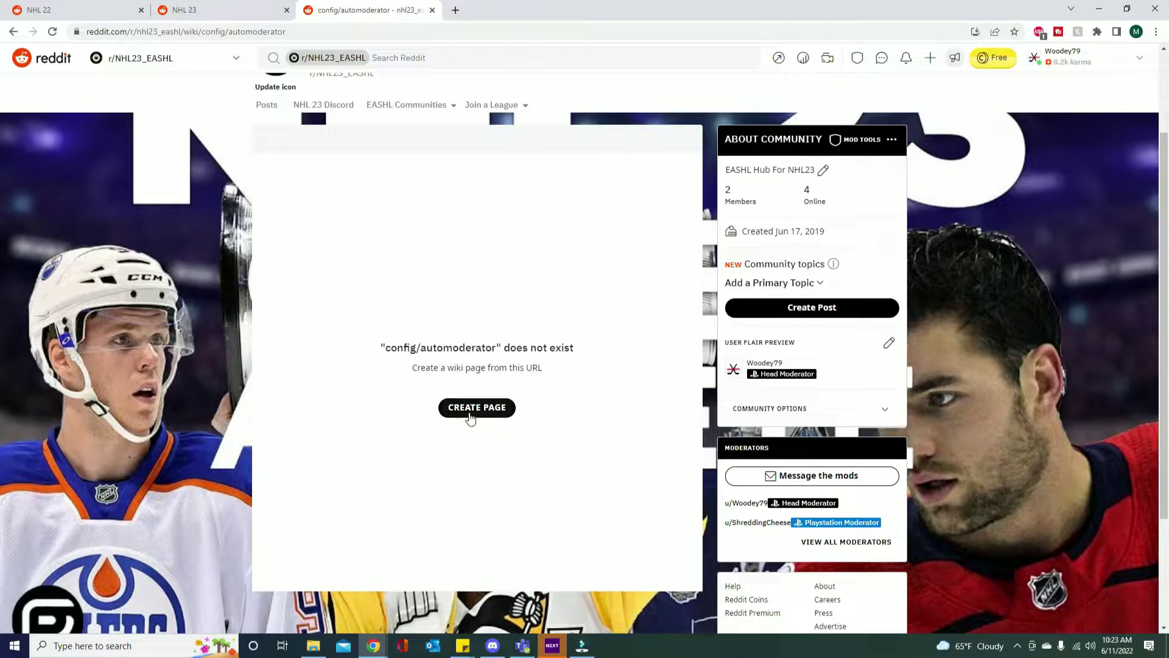
- Create the config/automoderator wiki page holding '---' and save it with revision reason 'start'
click(474, 408)
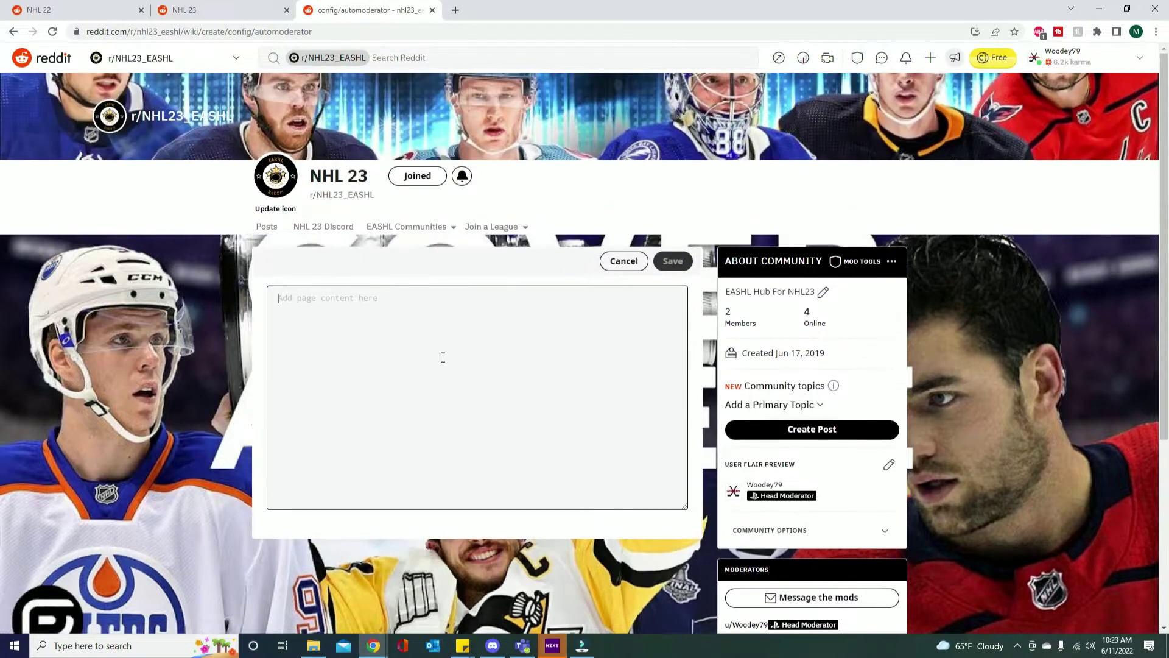
click(440, 356)
click(417, 320)
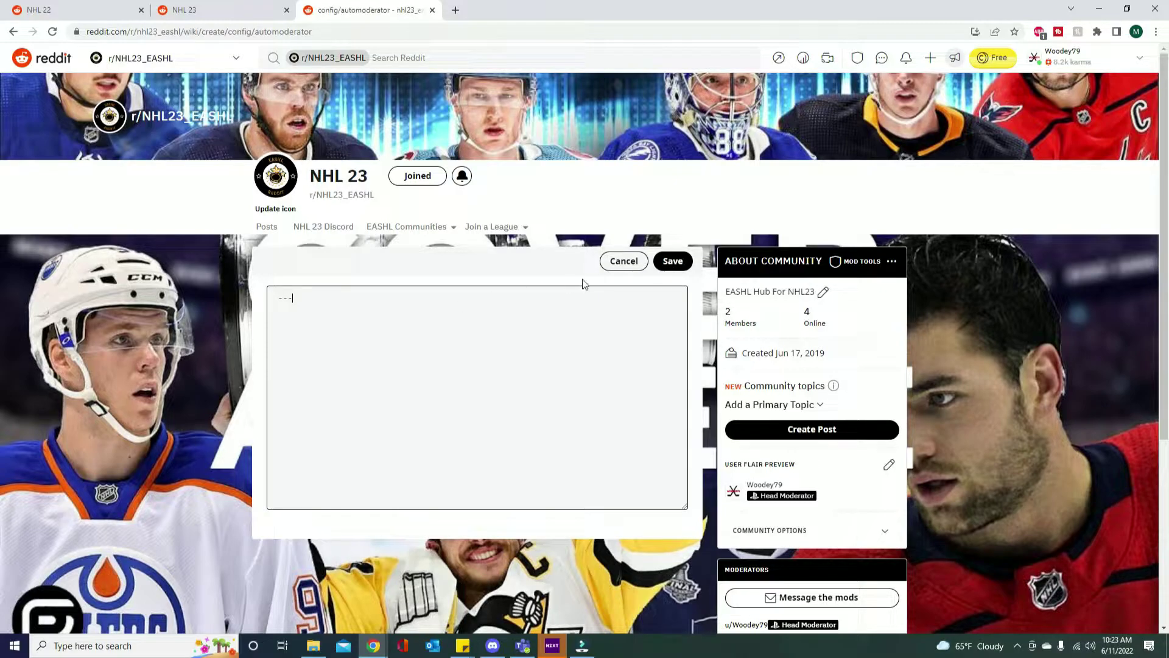
click(668, 262)
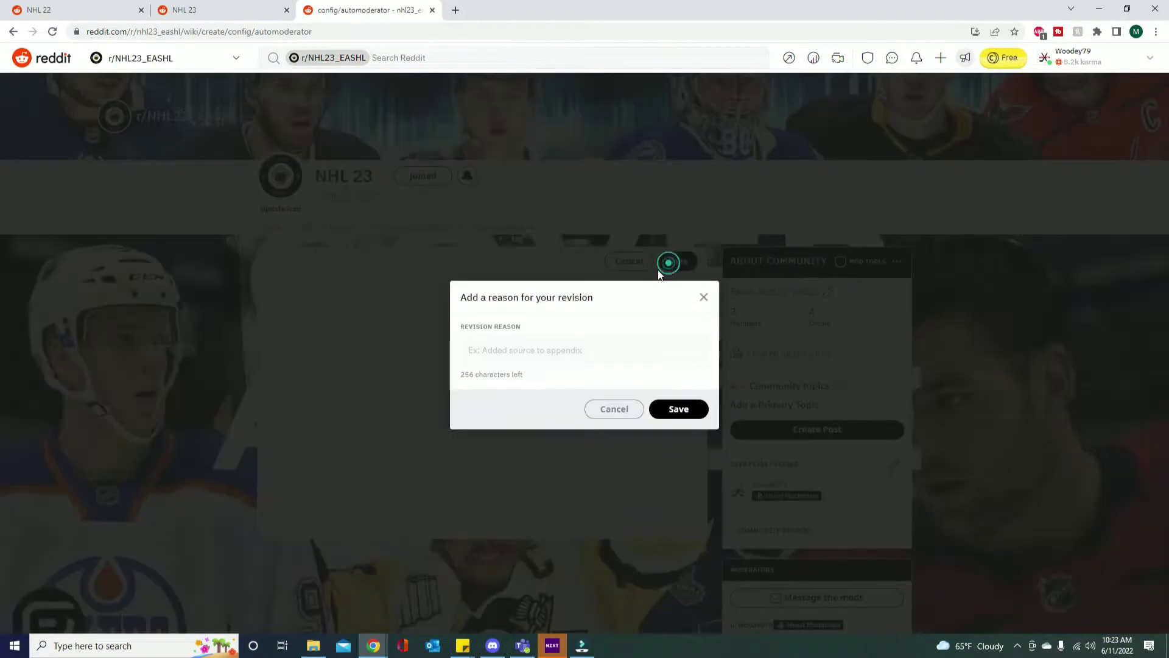
click(585, 358)
text(s)
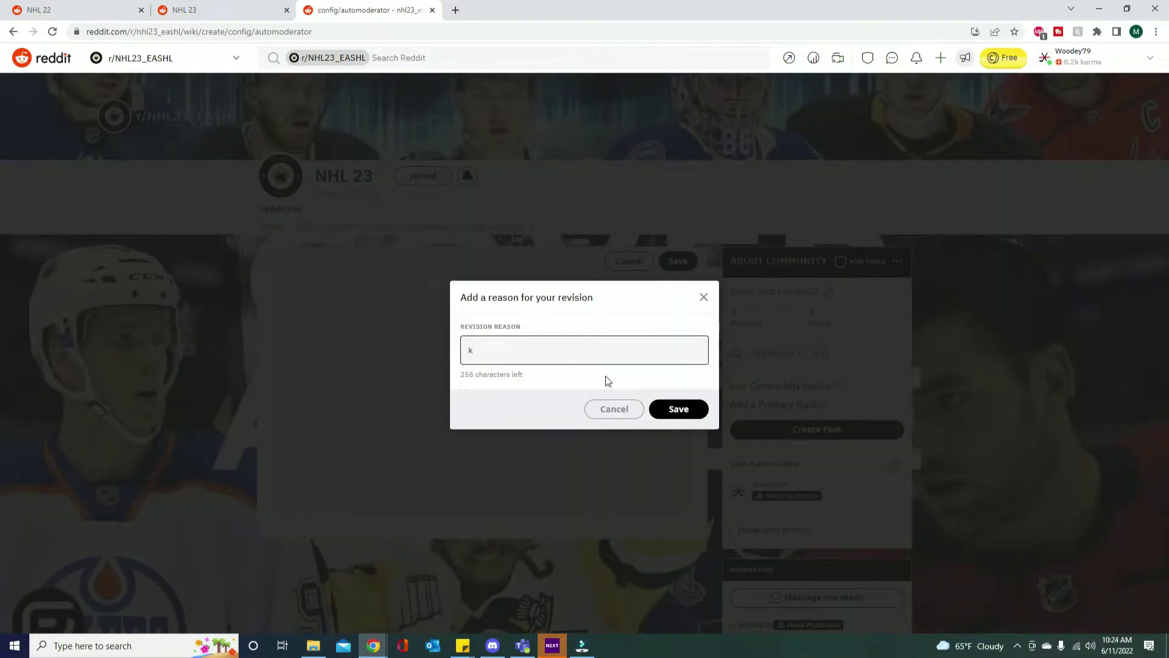
key(BackSpace)
text(start)
click(673, 411)
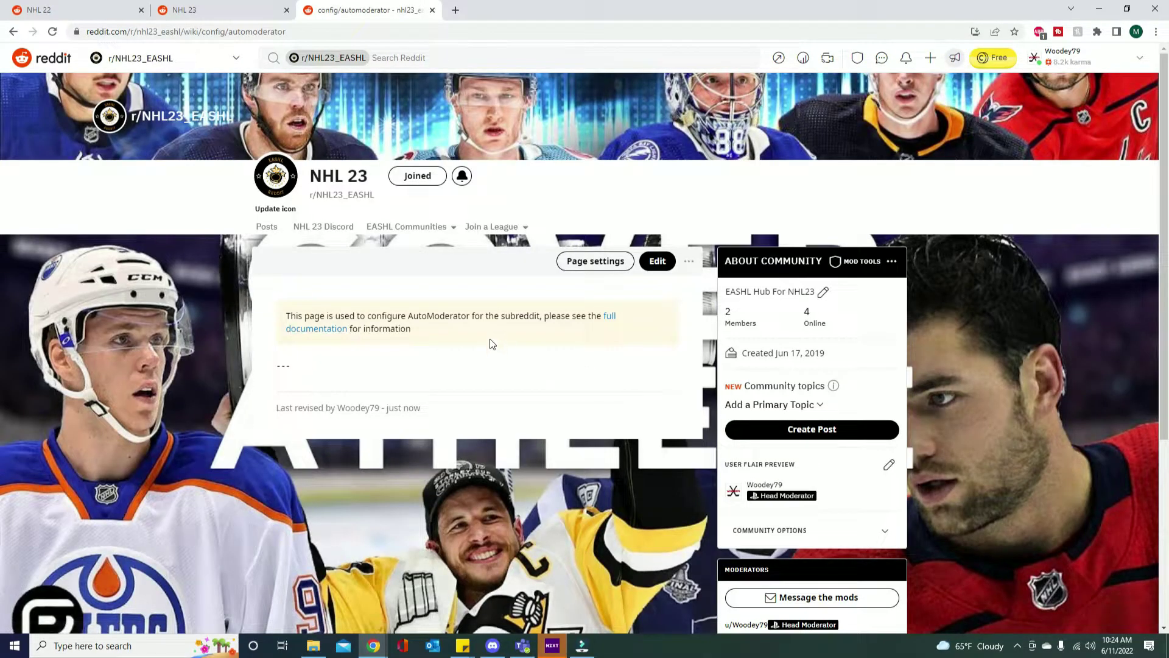
- Reload the wiki pages list, open /automoderator, then go back to the r/NHL23_EASHL front page
click(248, 6)
click(52, 32)
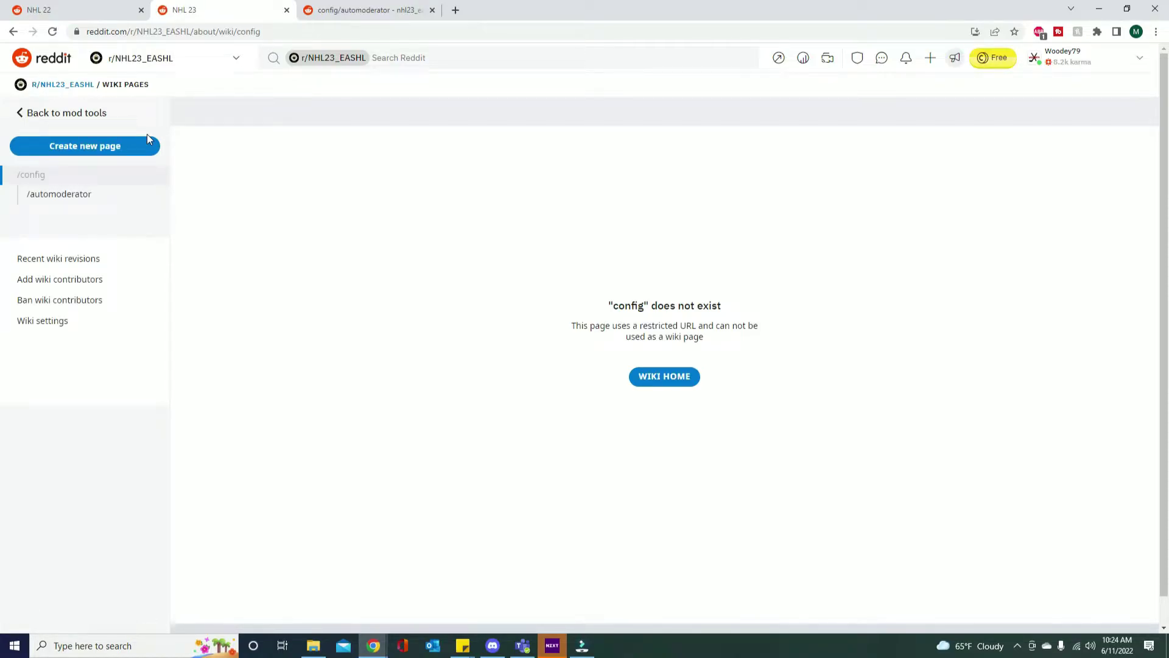
click(47, 197)
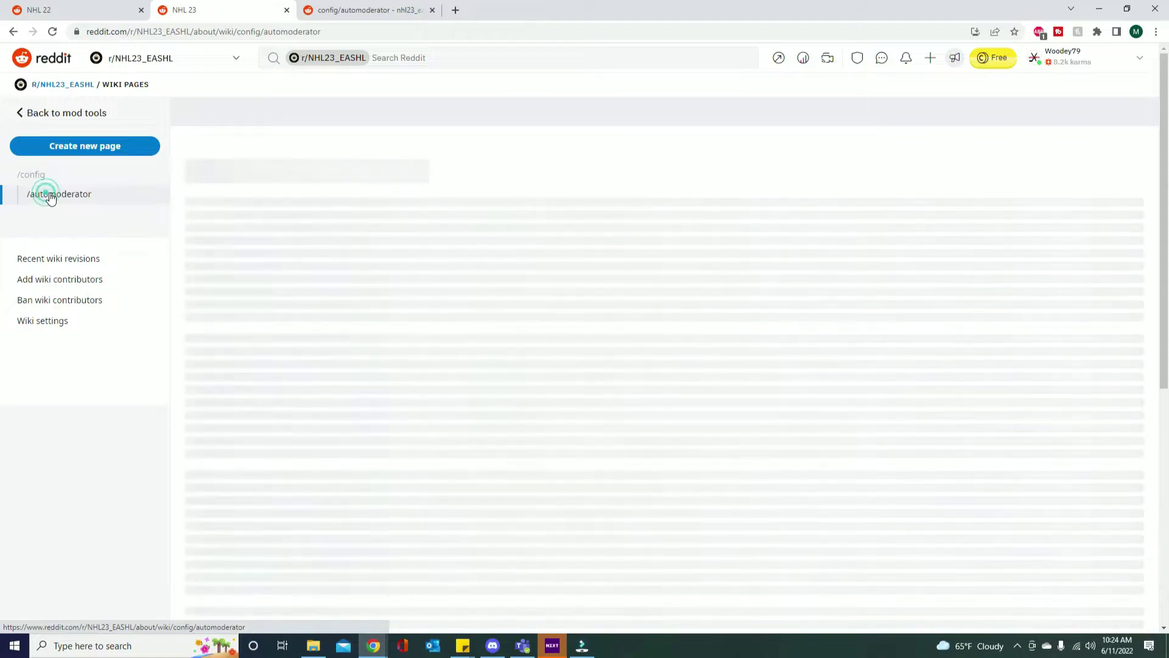
click(392, 231)
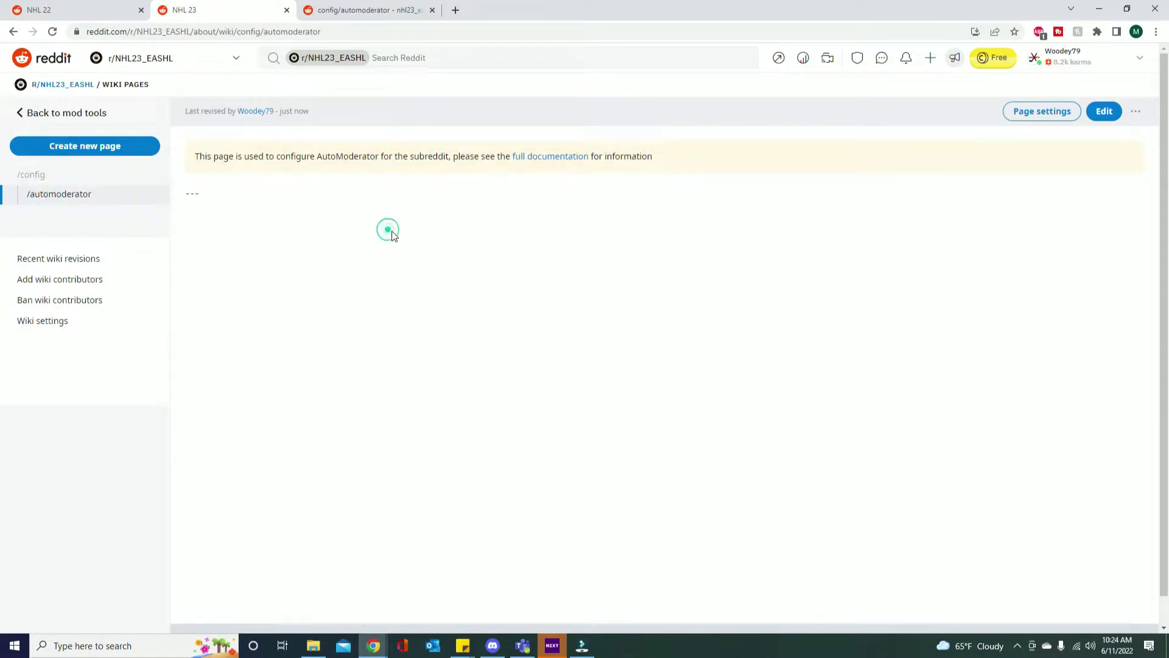
click(231, 202)
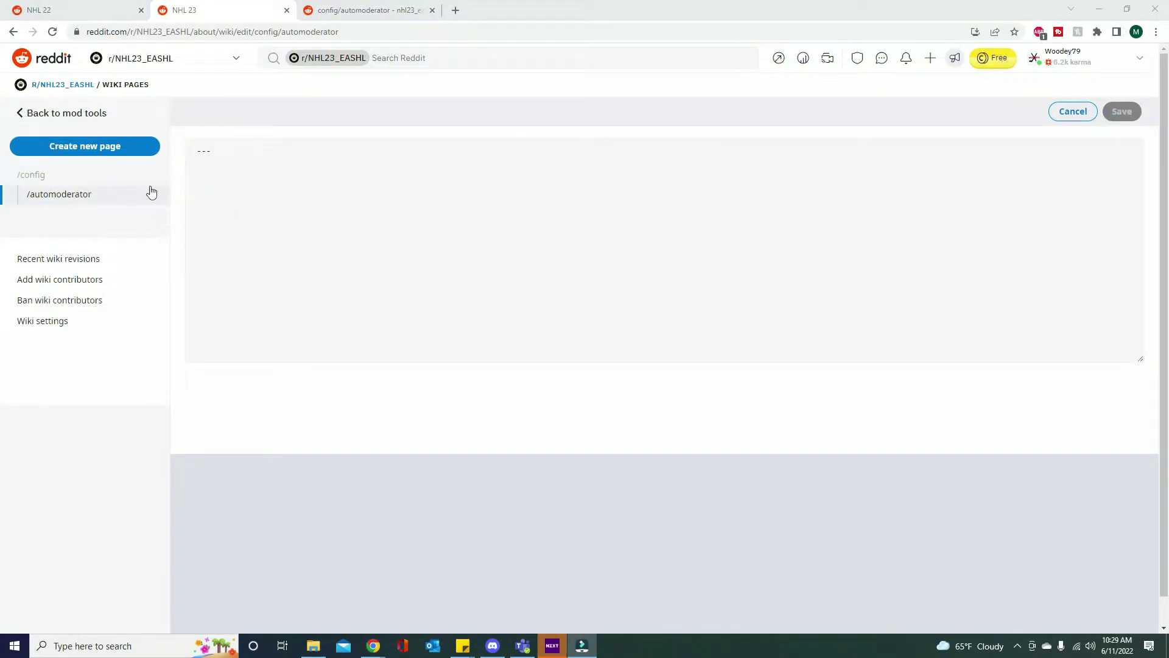
click(55, 86)
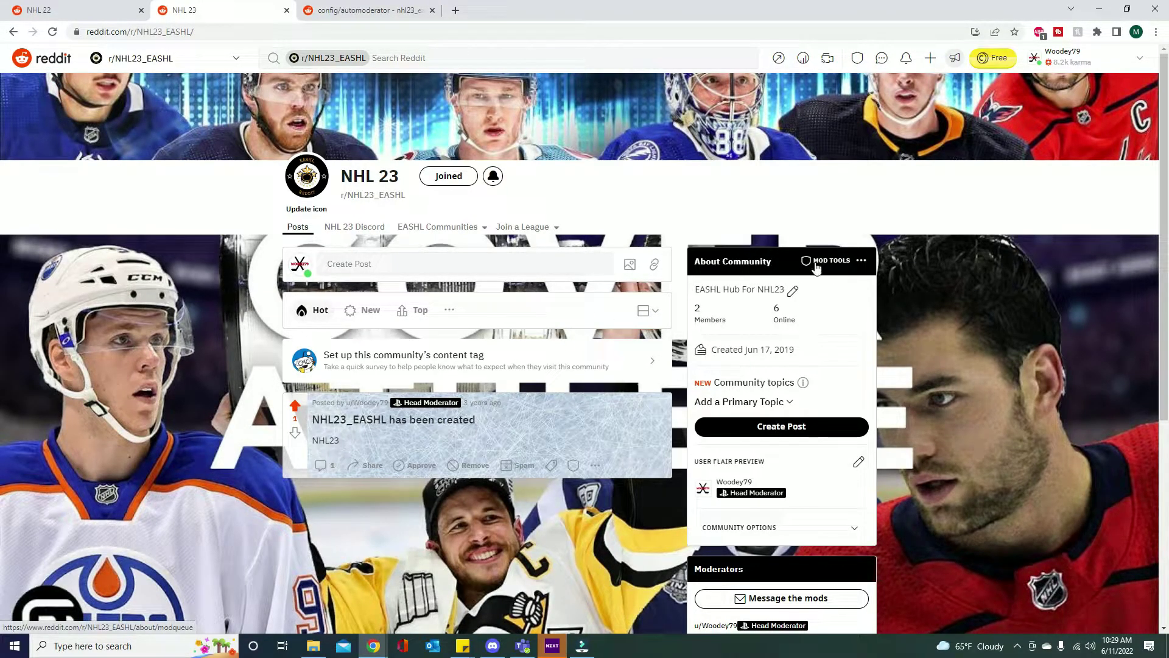
- Go through Mod Tools and Wiki pages to reach the /automoderator config page
click(816, 268)
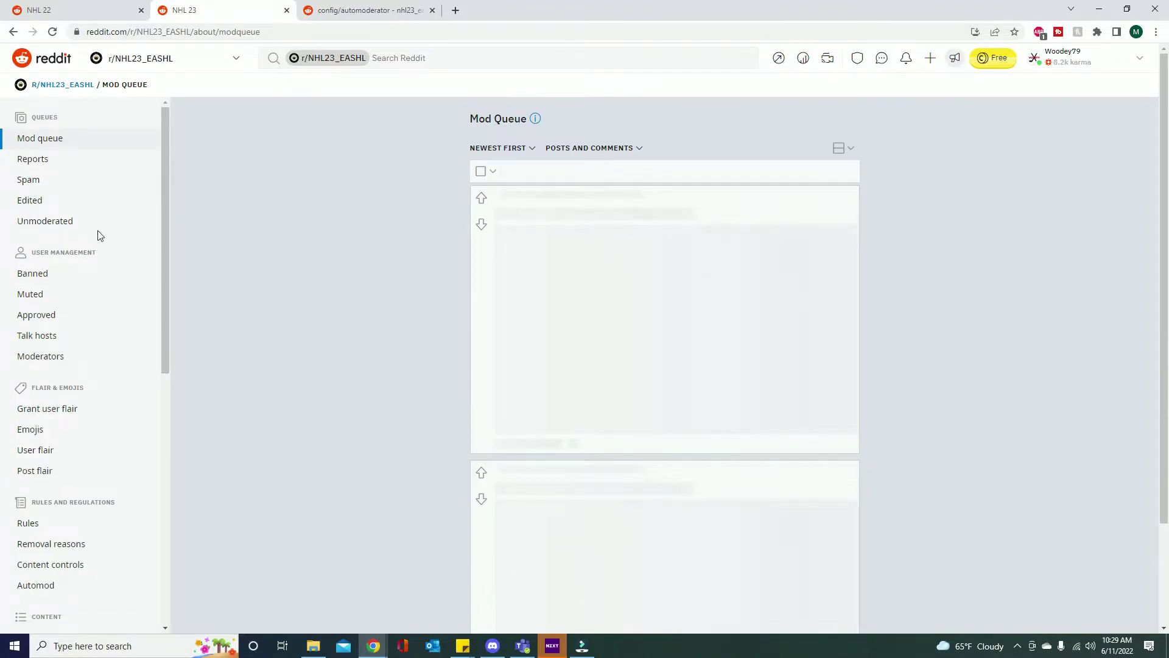
scroll(97, 243, down, 7)
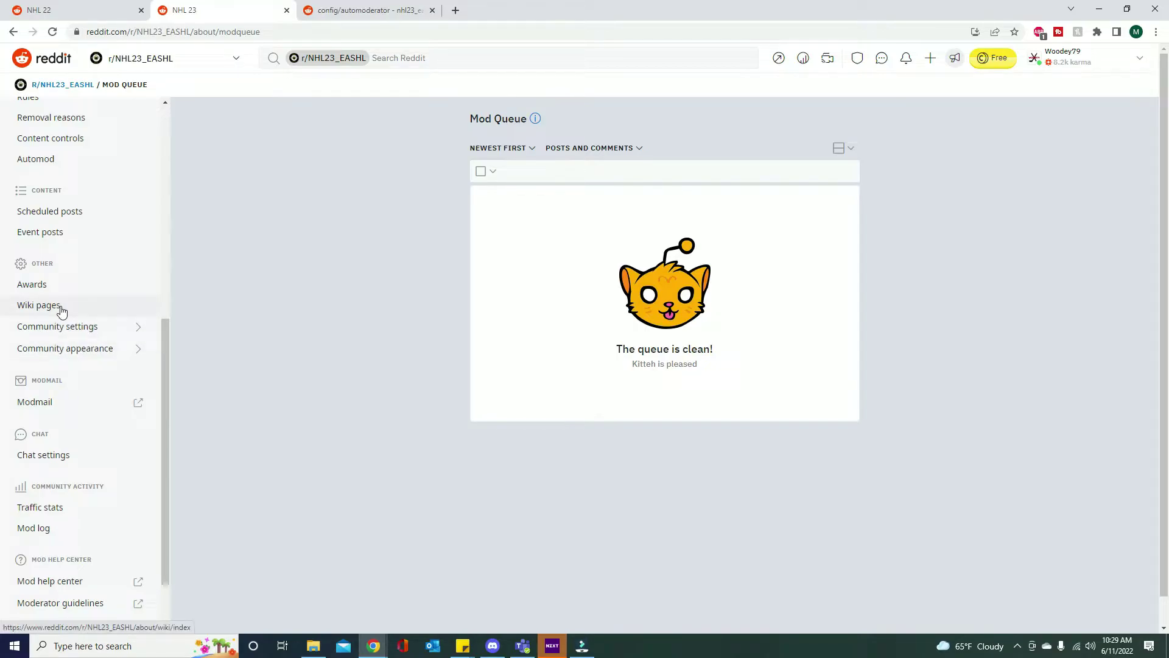
click(61, 311)
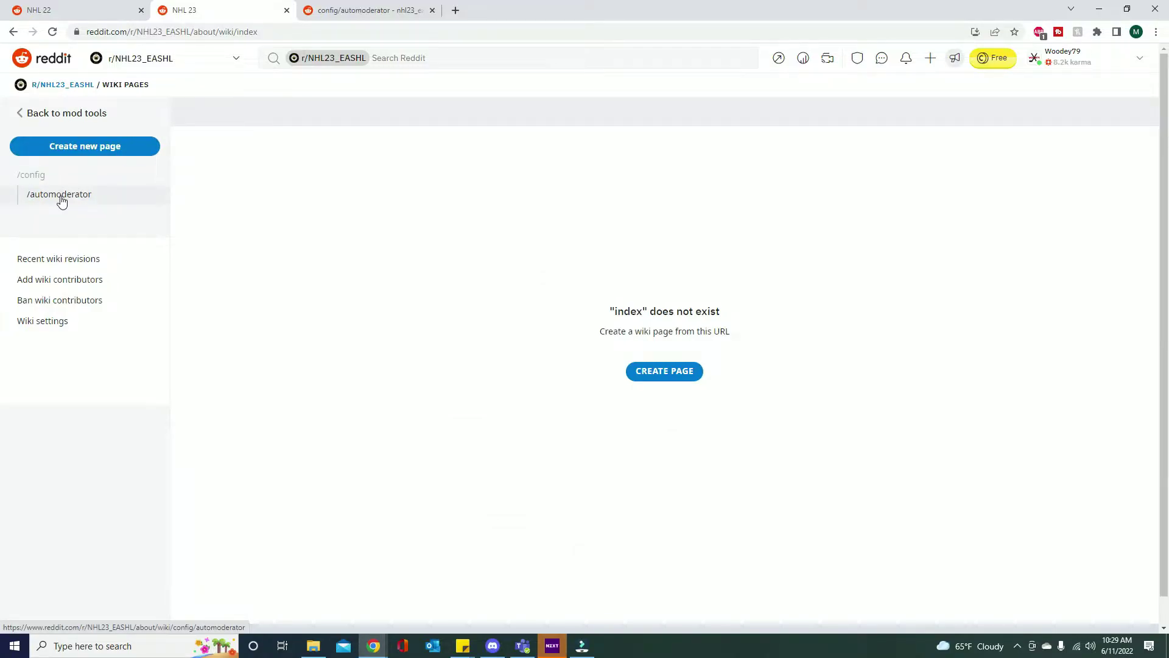
click(62, 195)
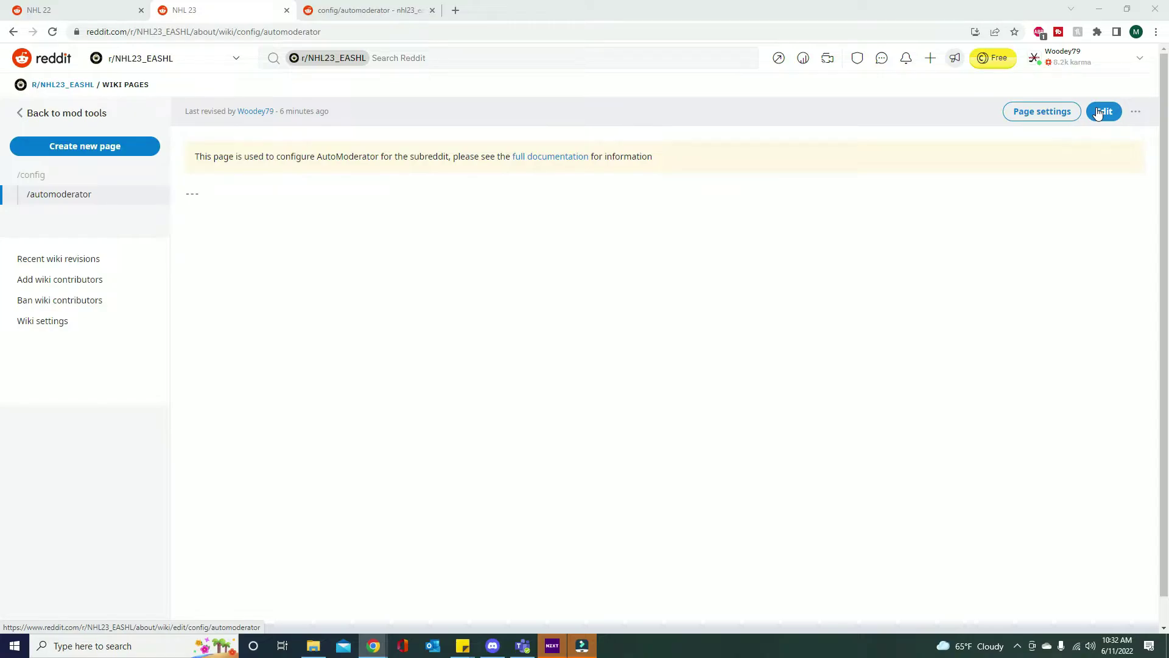
- Edit the automoderator page and add a new line below '---'
click(1098, 113)
click(239, 160)
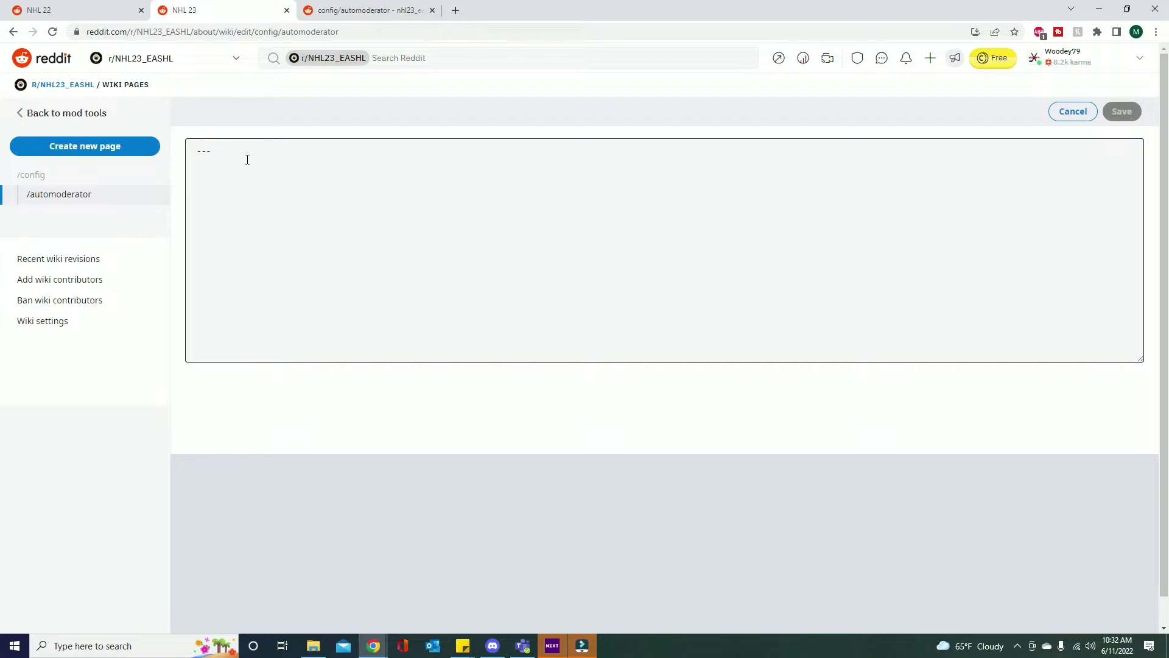
key(Return)
- Type 'type: link submission' and 'domain: [youtube.com, youtu.be, twitch.tv' as rule lines
text(type:)
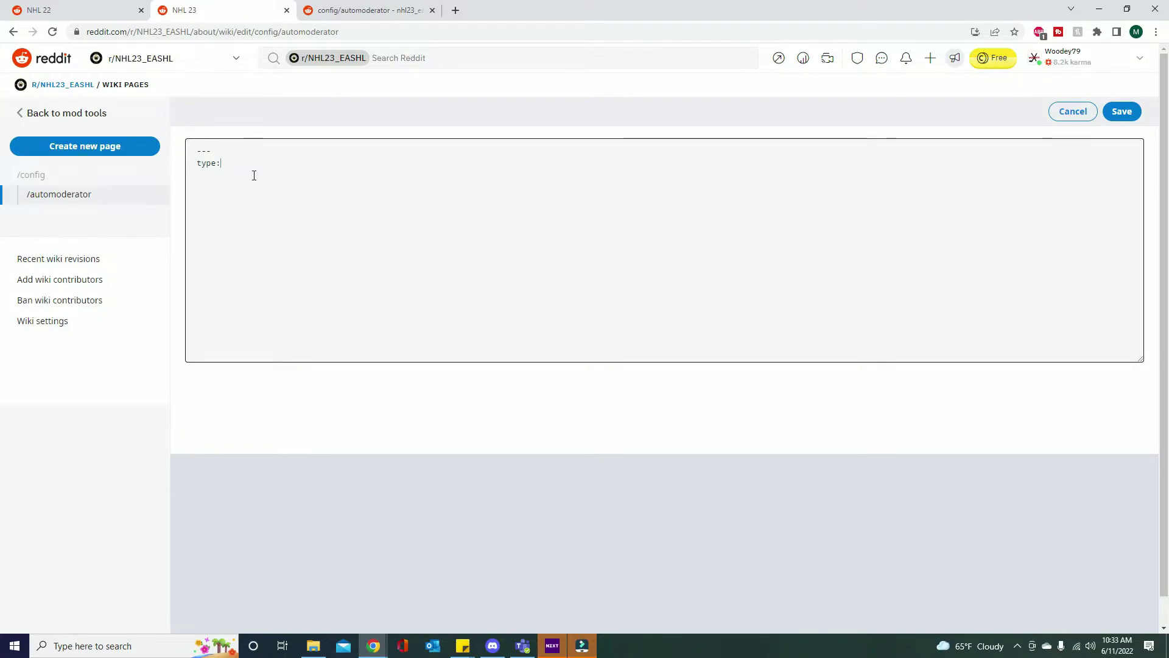
text( link submission)
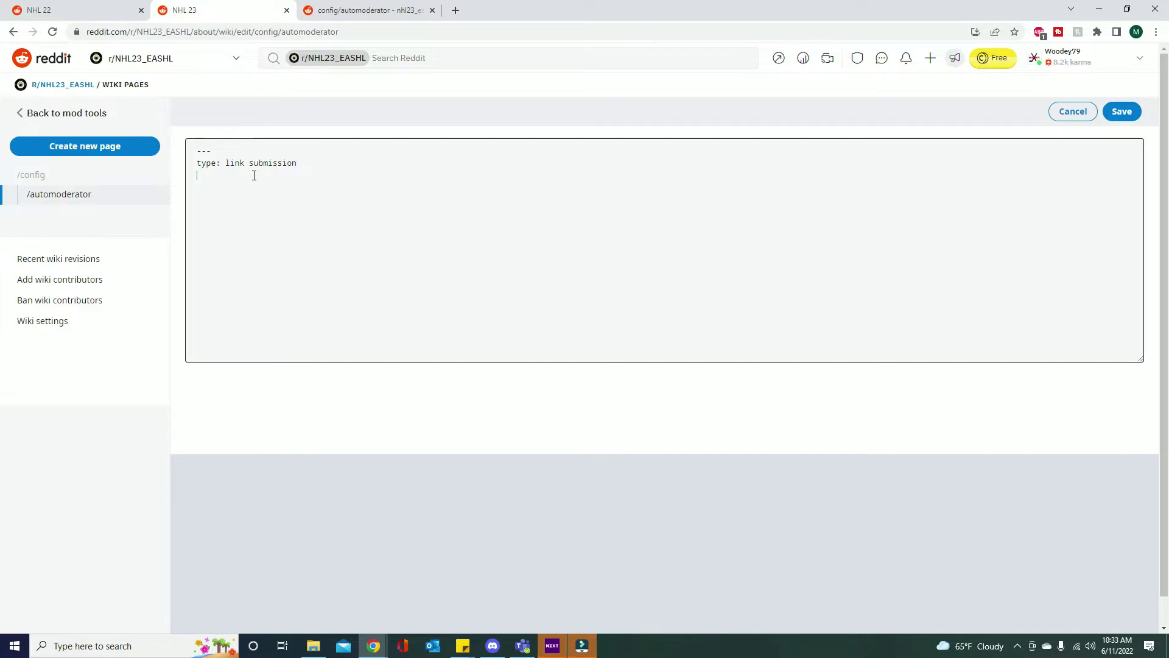
text(domain:)
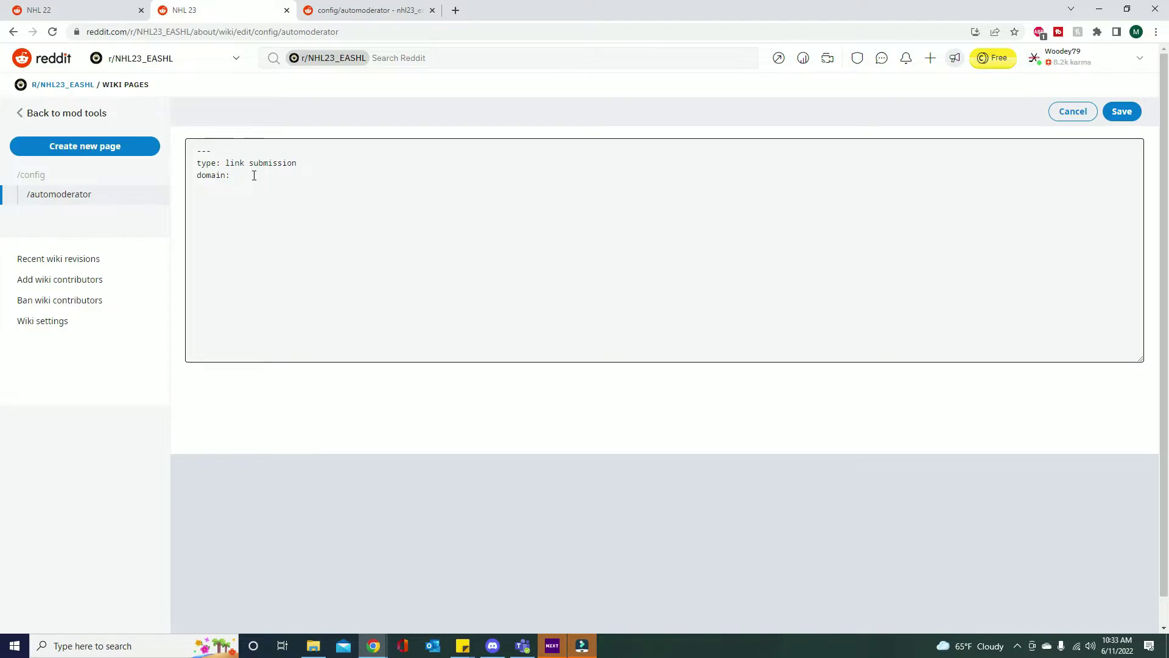
text( [youtube.com, youtu.be)
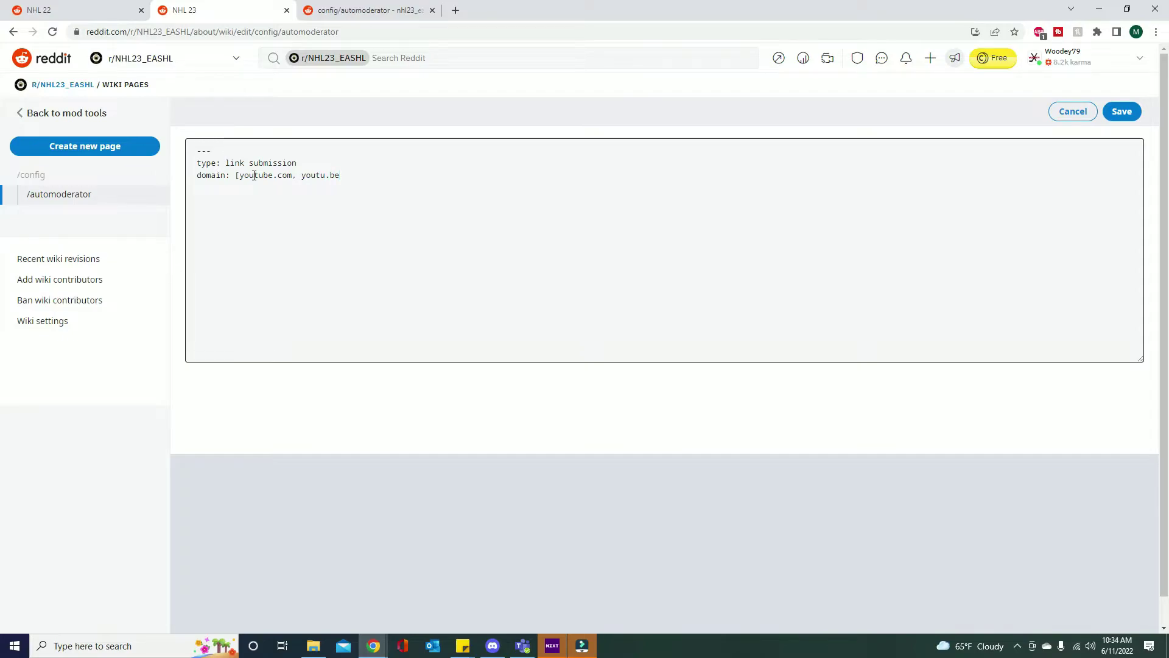
text(, twitch)
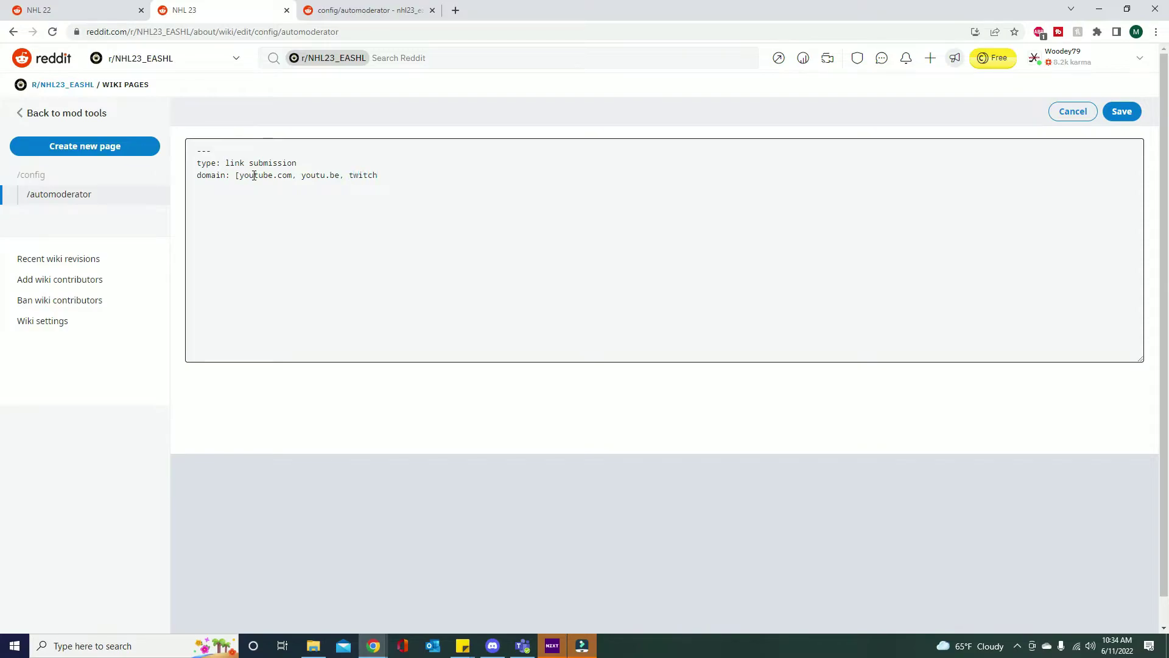
text(.tv)
- Add 'action: remove' and the comment saying Youtube or Twitch submissions are not allowed
text(tion:)
text( remove )
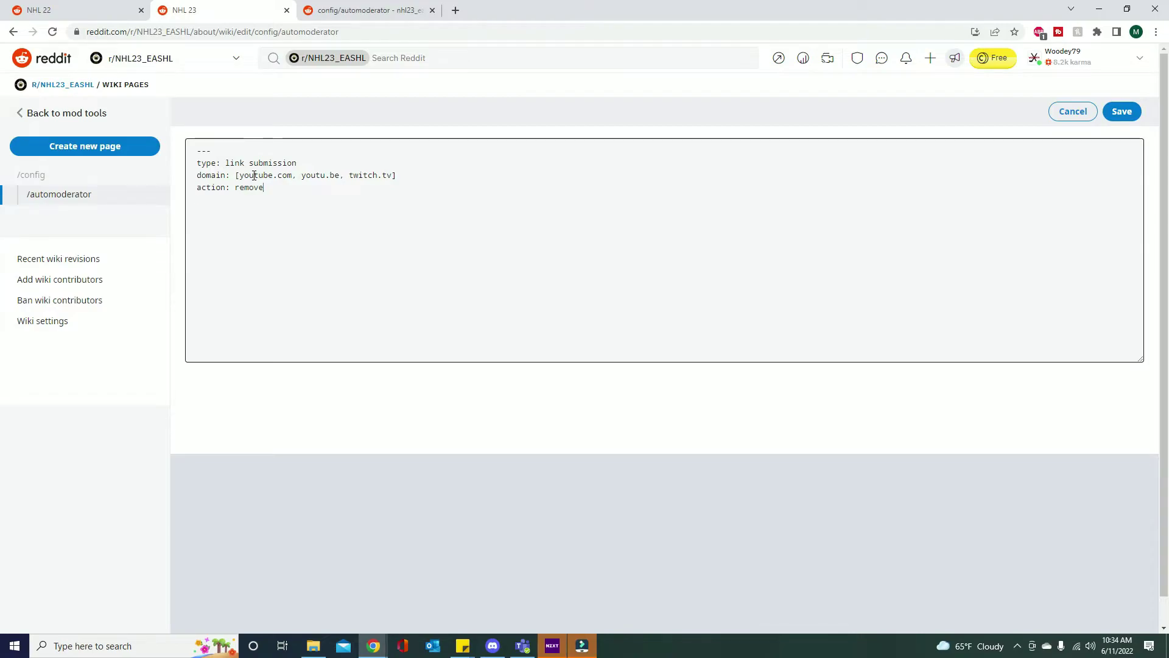
text(comment)
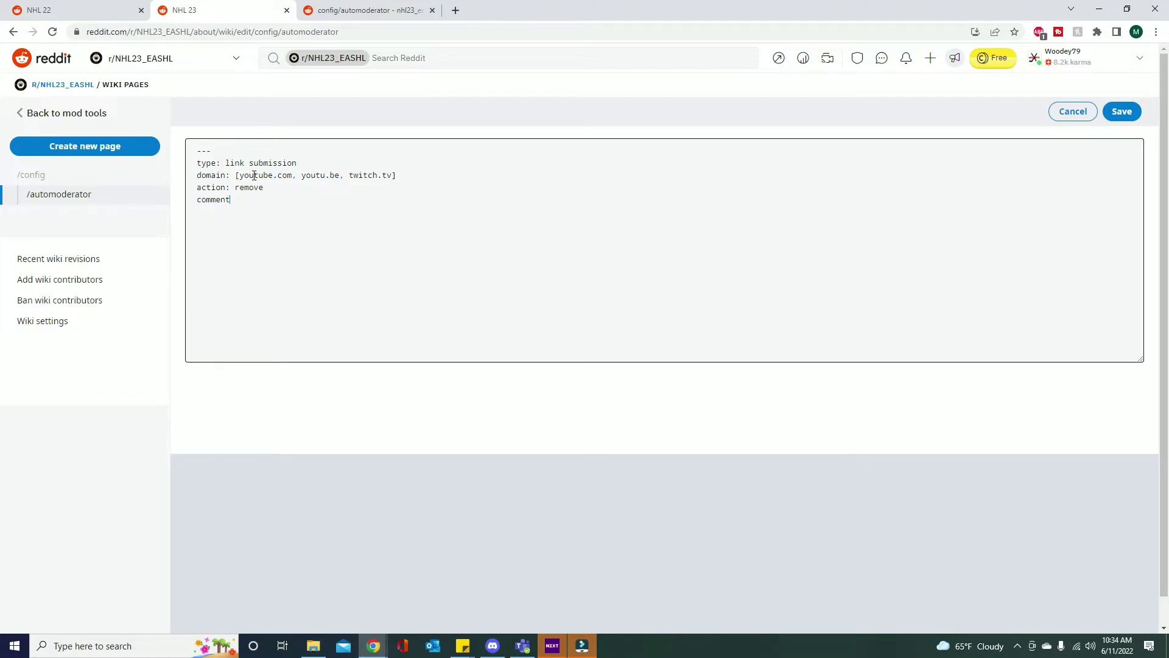
text(:)
text(Your)
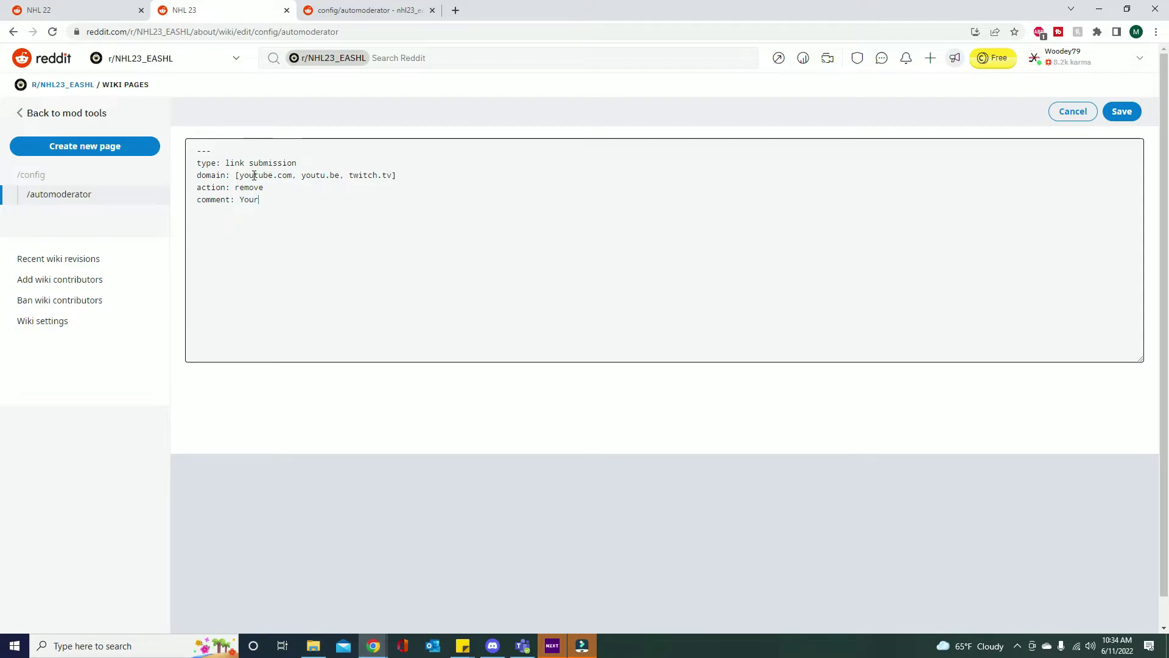
text( submission has )
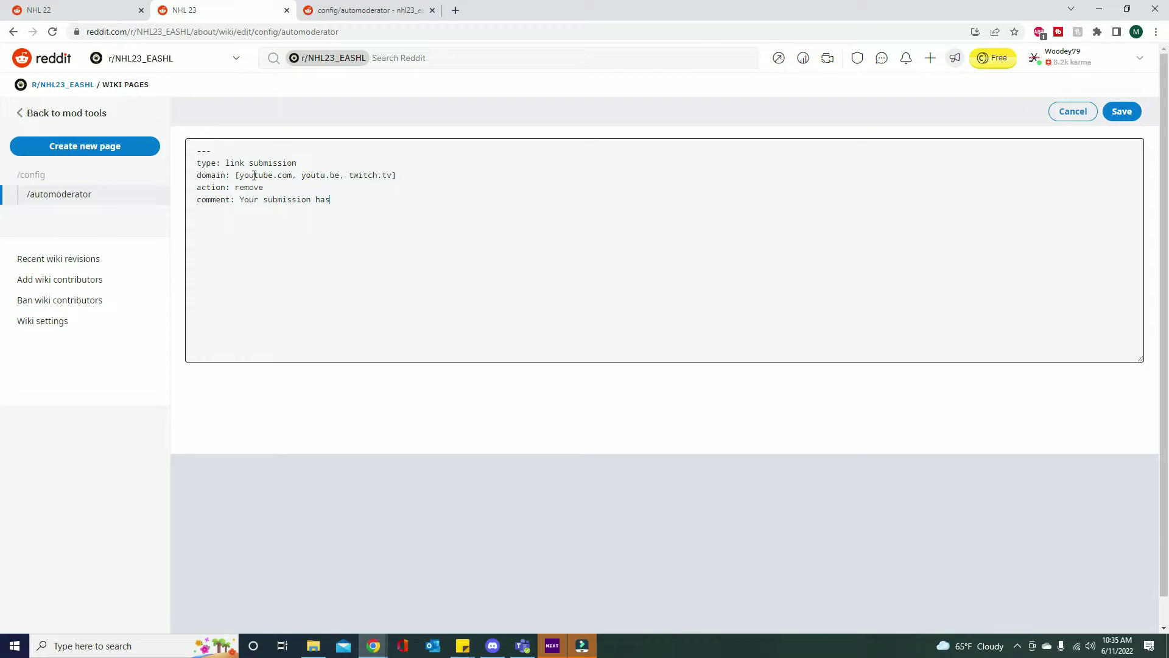
text(been automatically removed. Youtube and)
key(BackSpace)
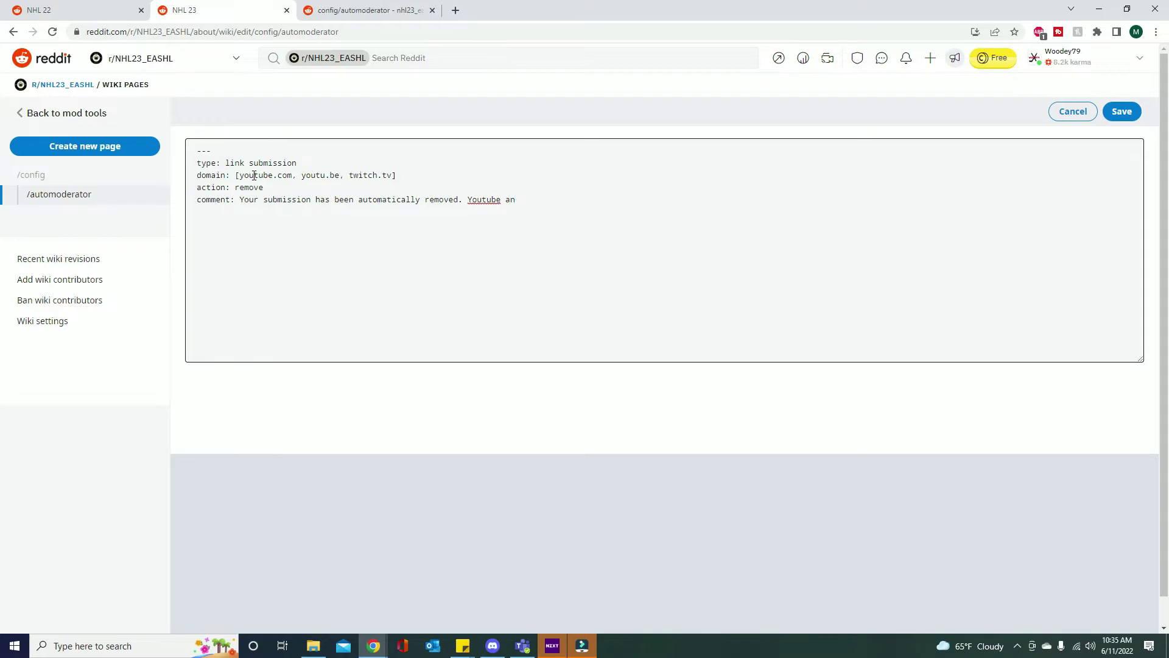
text(or W)
key(BackSpace)
text(Twitch submiss)
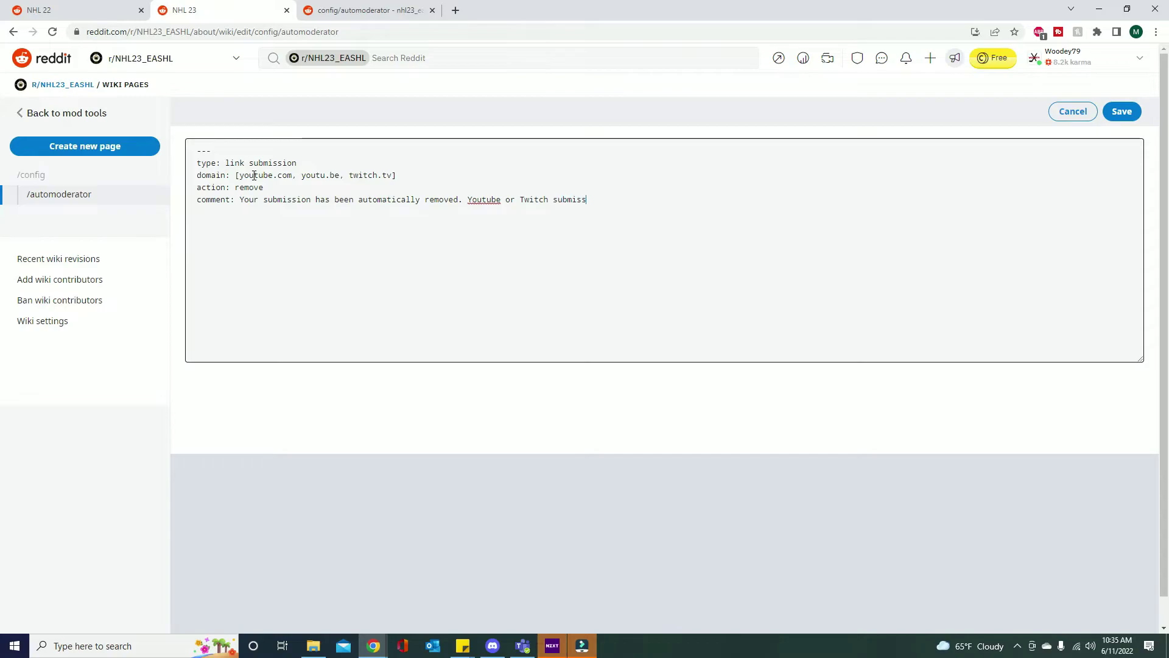
text(ions are not allowed.)
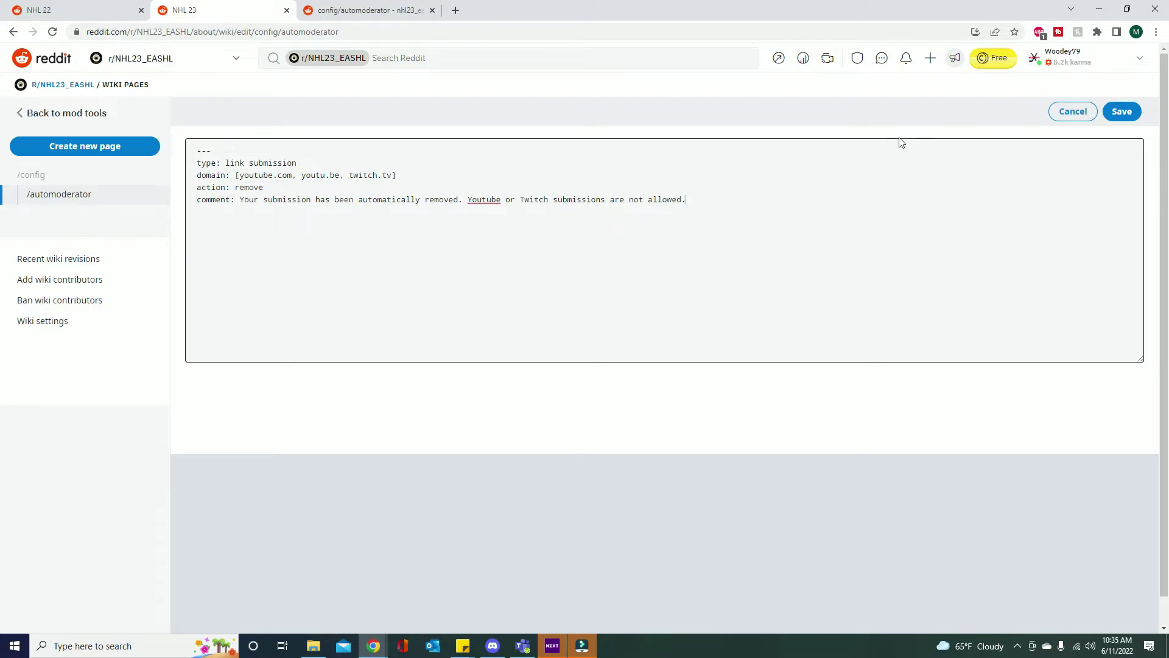
- Save the AutoModerator rule with revision reason 'Remove Youtube and Twitch'
click(1118, 115)
click(483, 345)
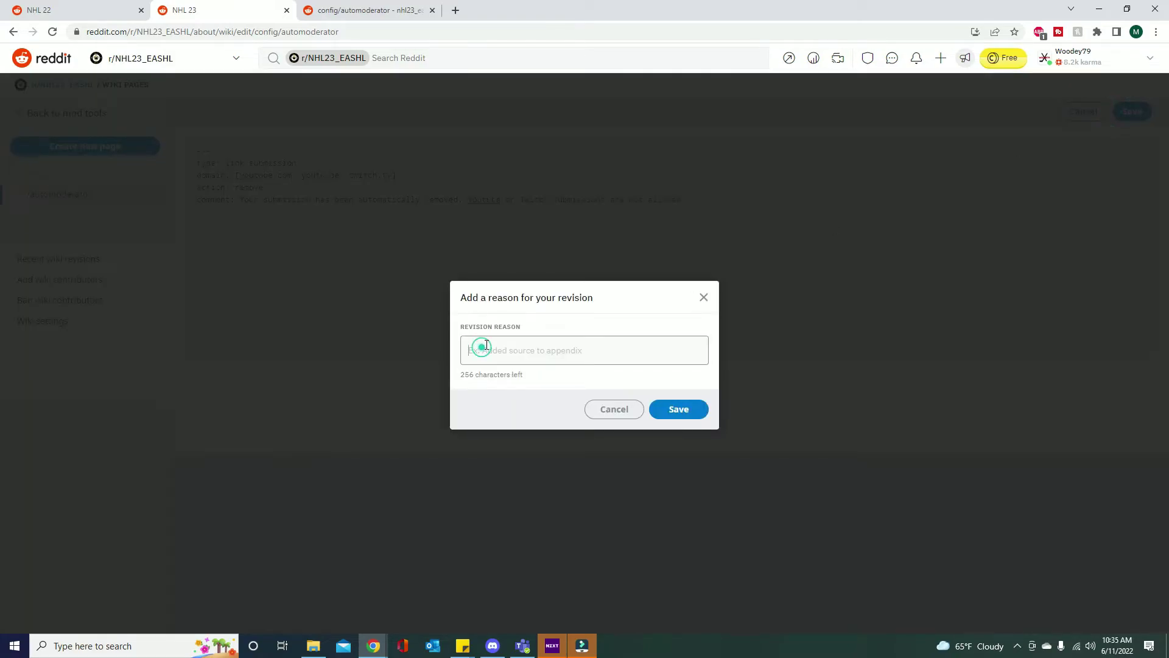
text(Re)
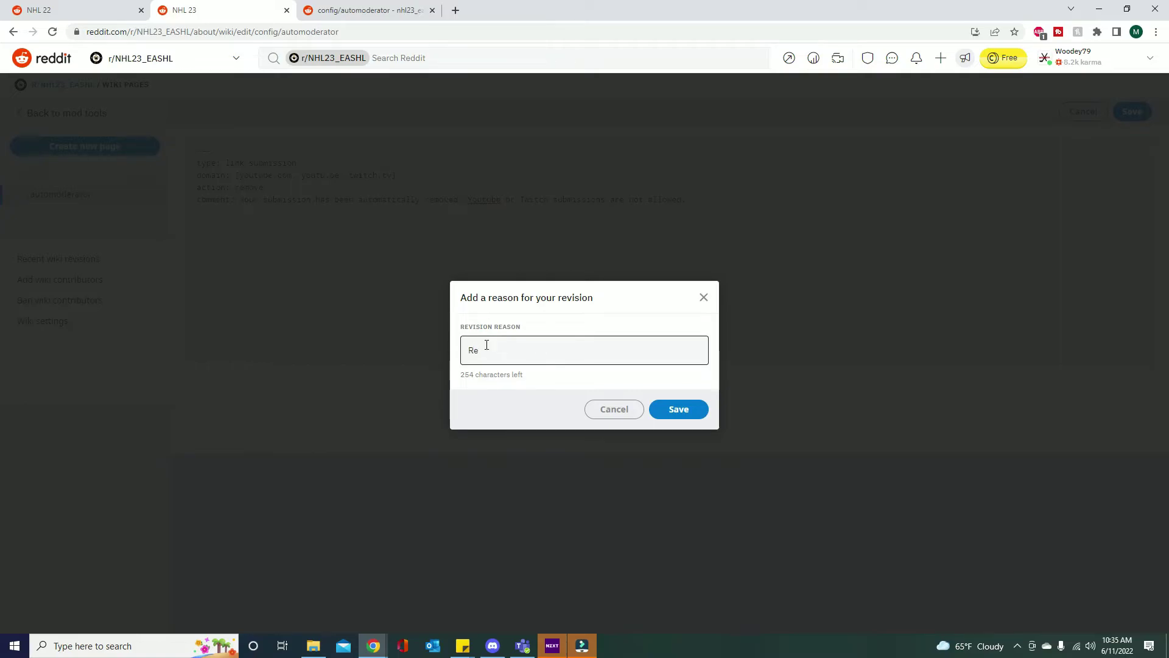
text(move Youtube and Twitch)
click(680, 410)
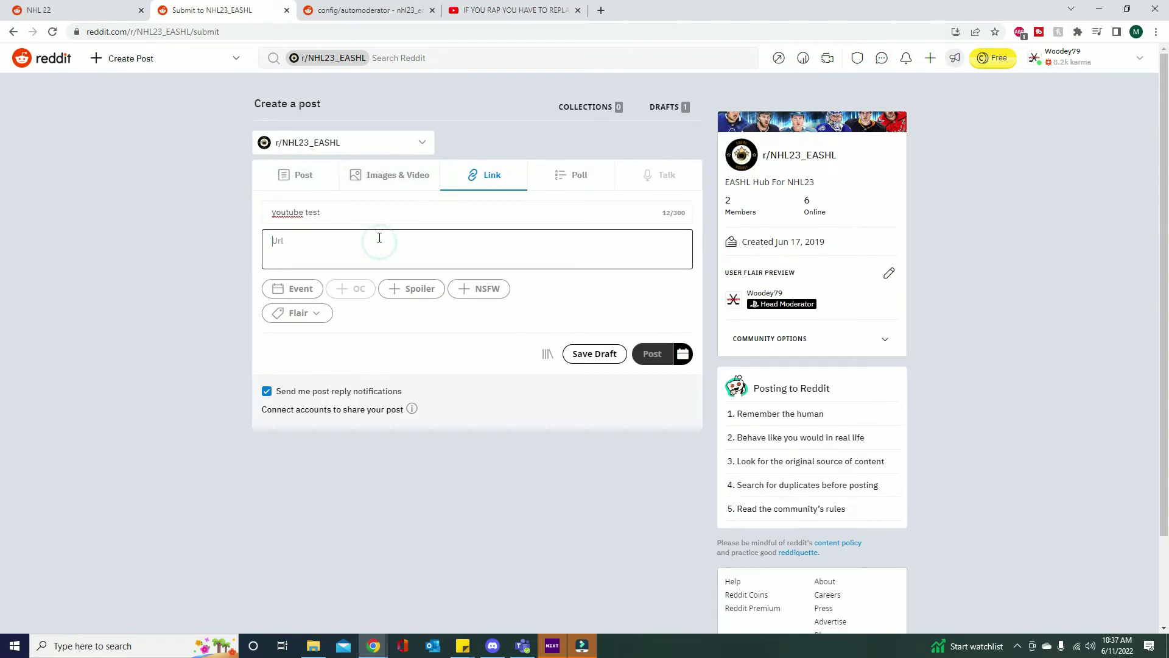
- Paste the YouTube video URL into the post's Url field, checking it against the YouTube tab
text(https://www.youtube.com/watch?v=XQSqp7V01lc)
click(488, 10)
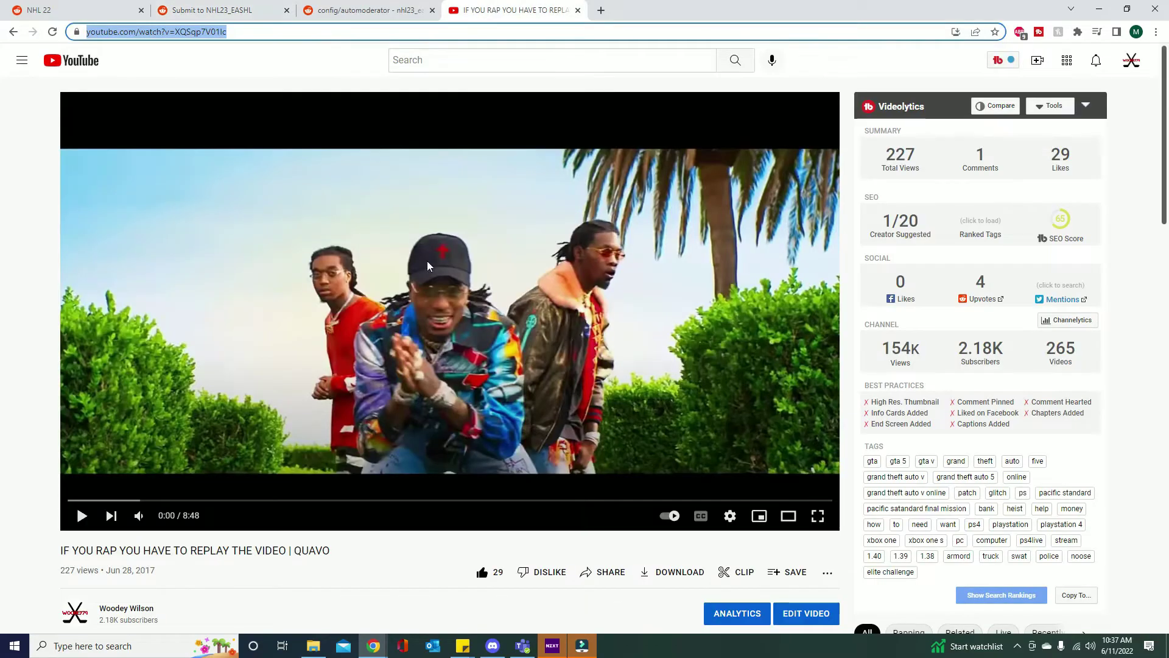
click(213, 10)
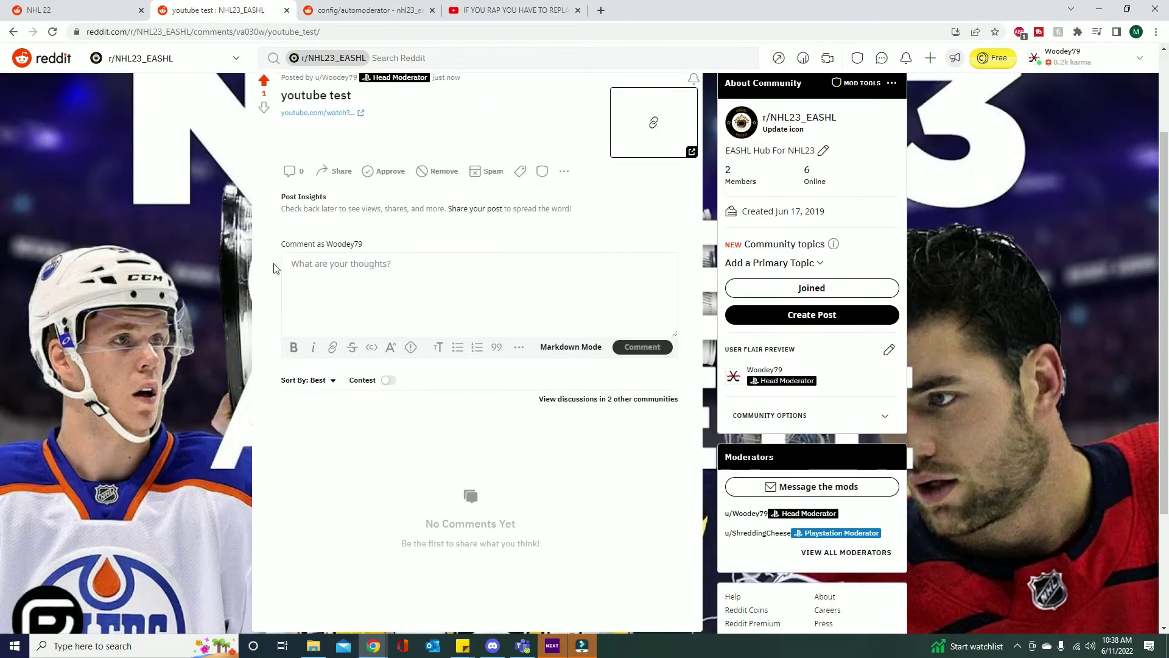
- Reload the moderator's 'youtube test' post, check the r/NHL23_EASHL feed, then switch to the regular account
scroll(400, 269, up, 1)
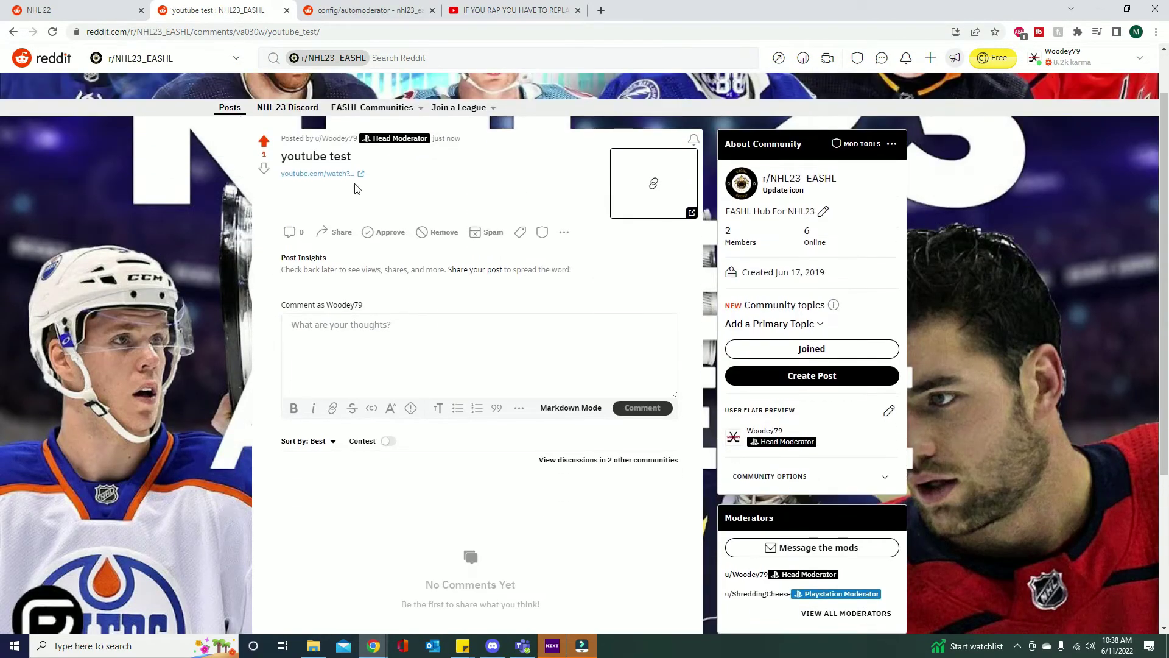
click(54, 31)
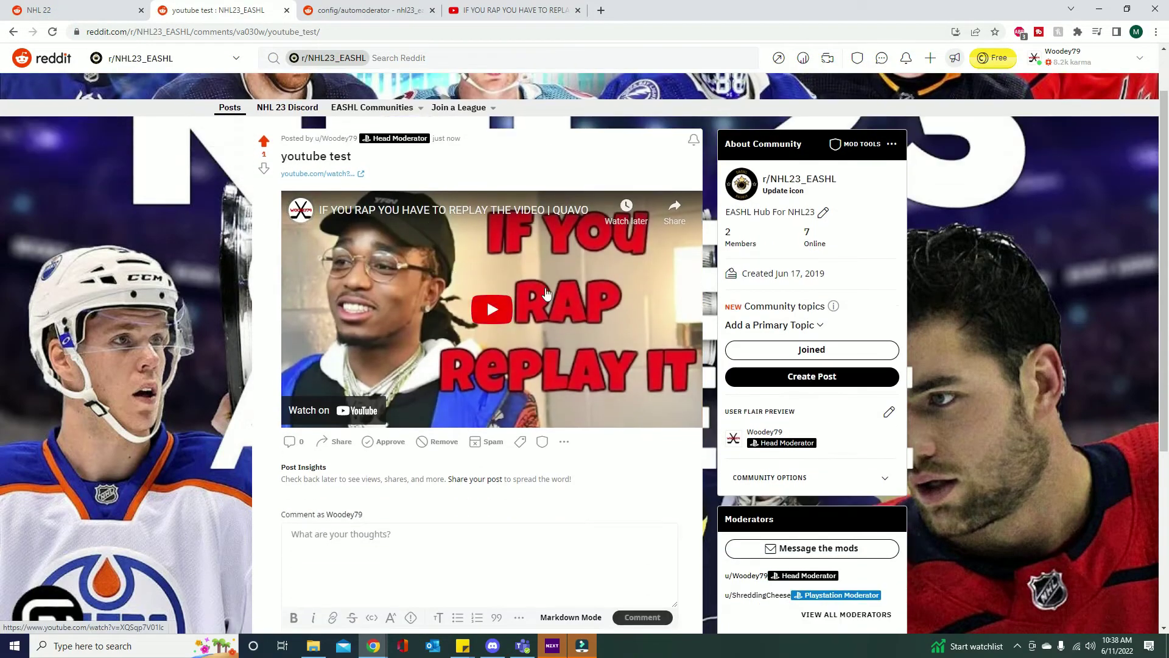
scroll(546, 294, down, 1)
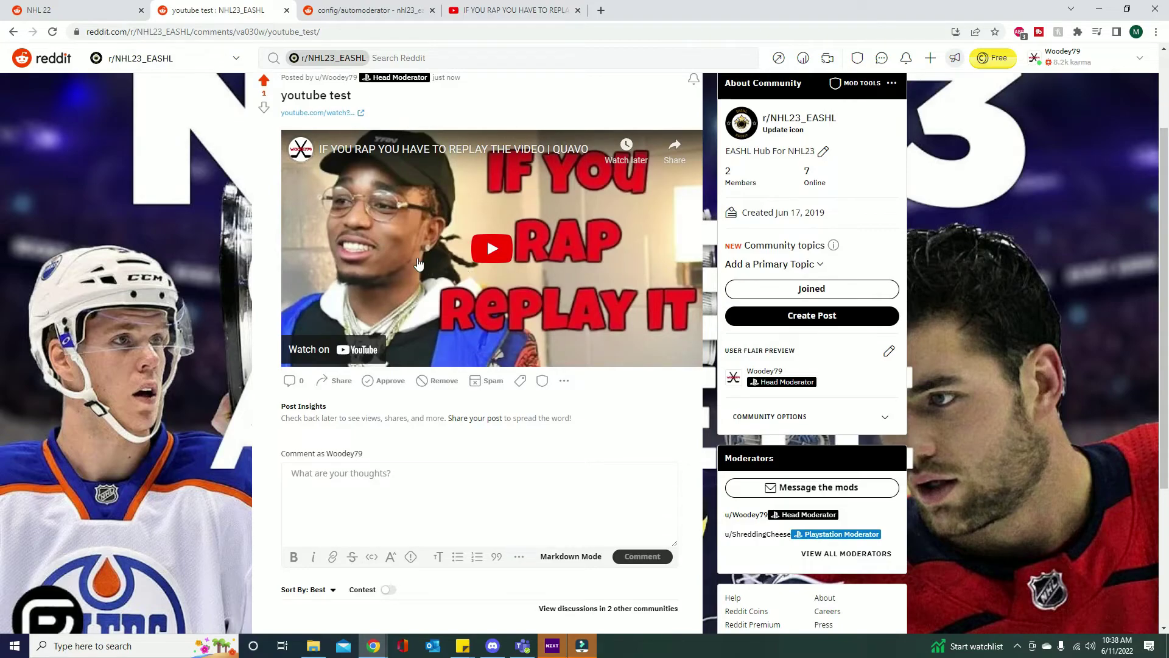
scroll(425, 303, up, 2)
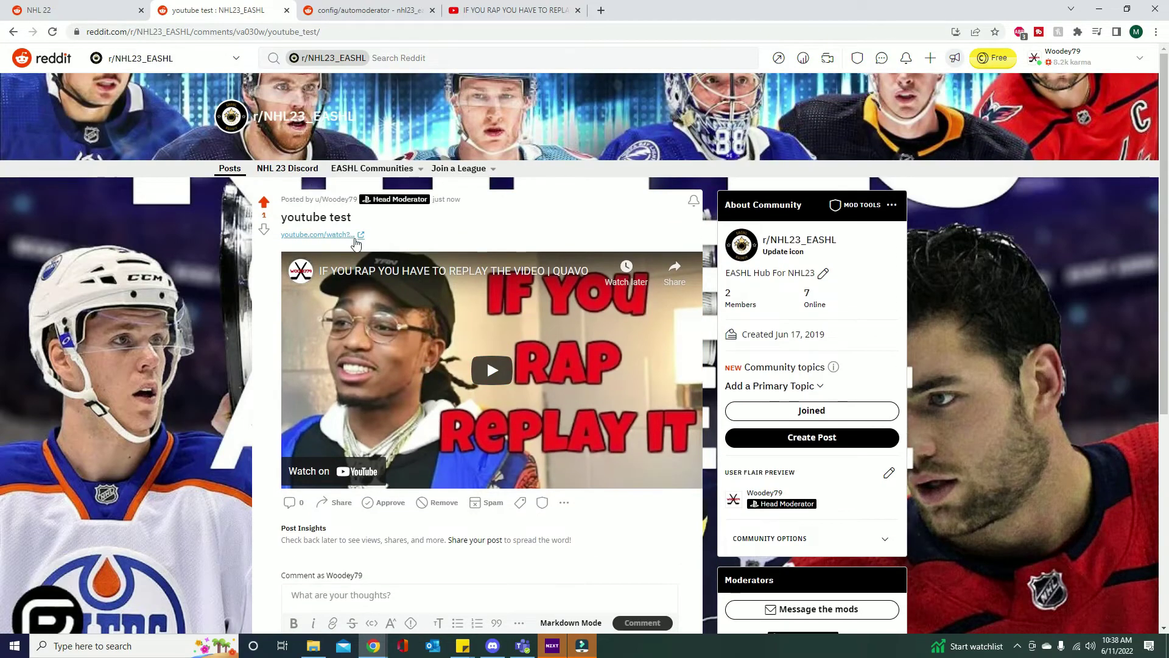
click(230, 168)
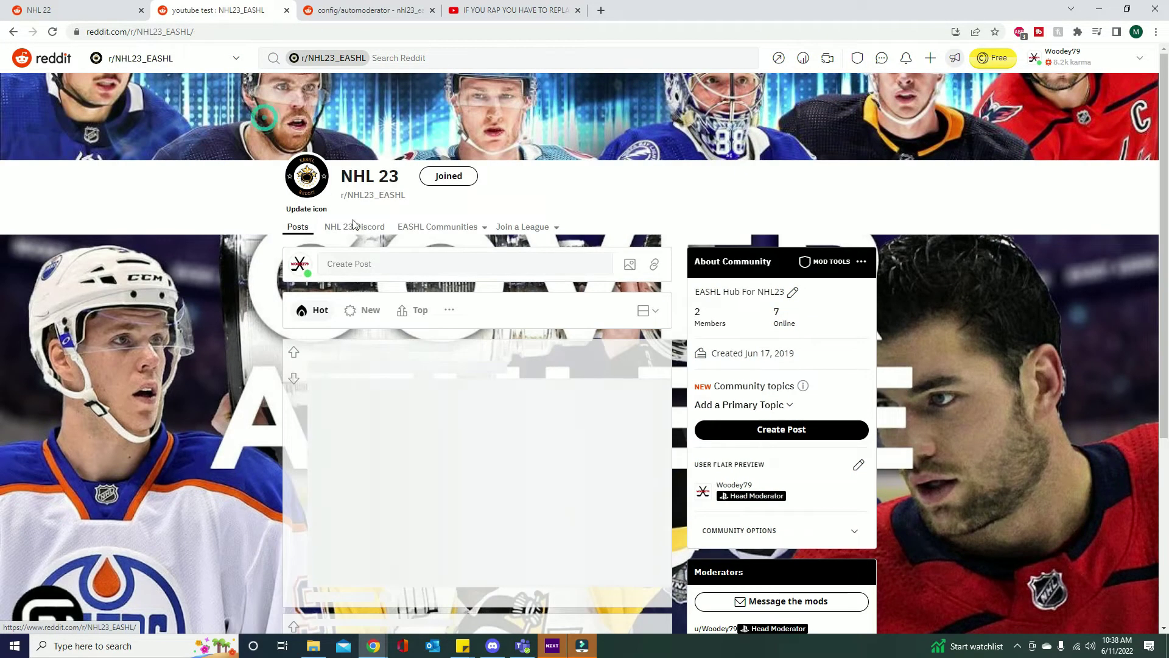
scroll(774, 274, down, 3)
scroll(772, 274, down, 2)
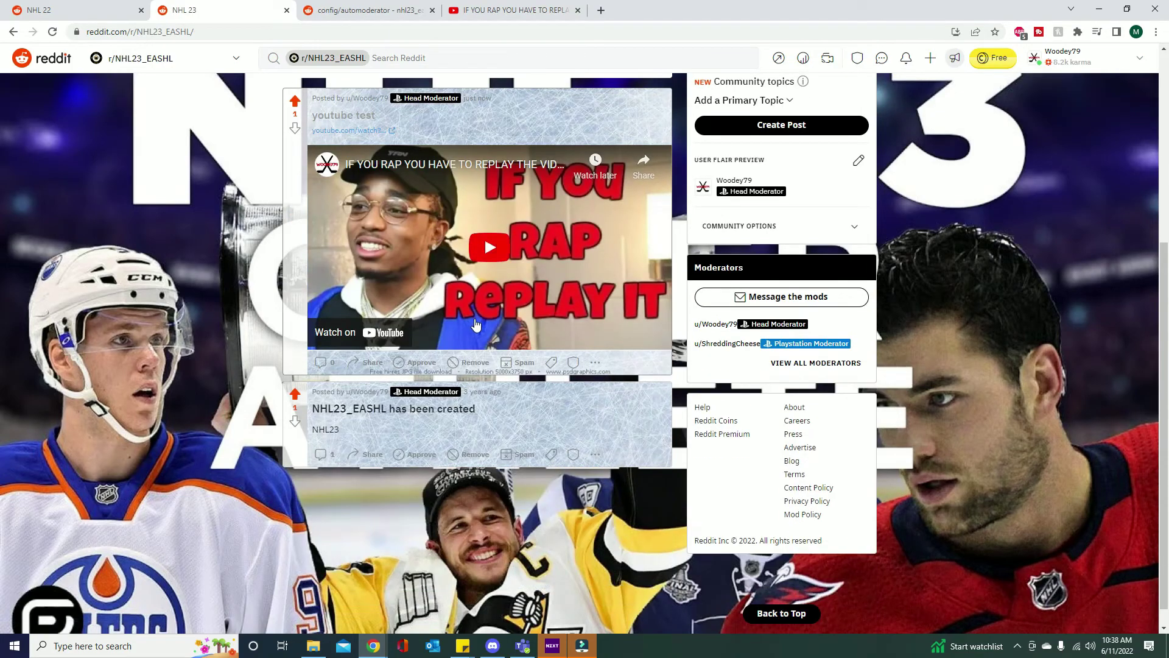
scroll(511, 350, up, 2)
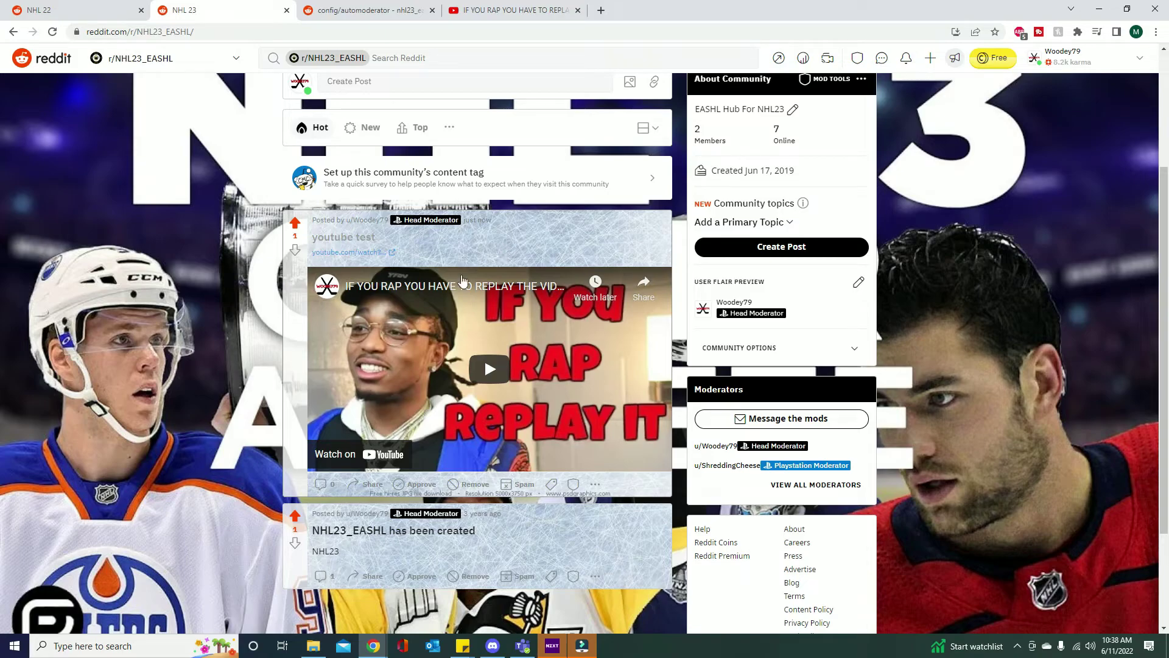
click(574, 645)
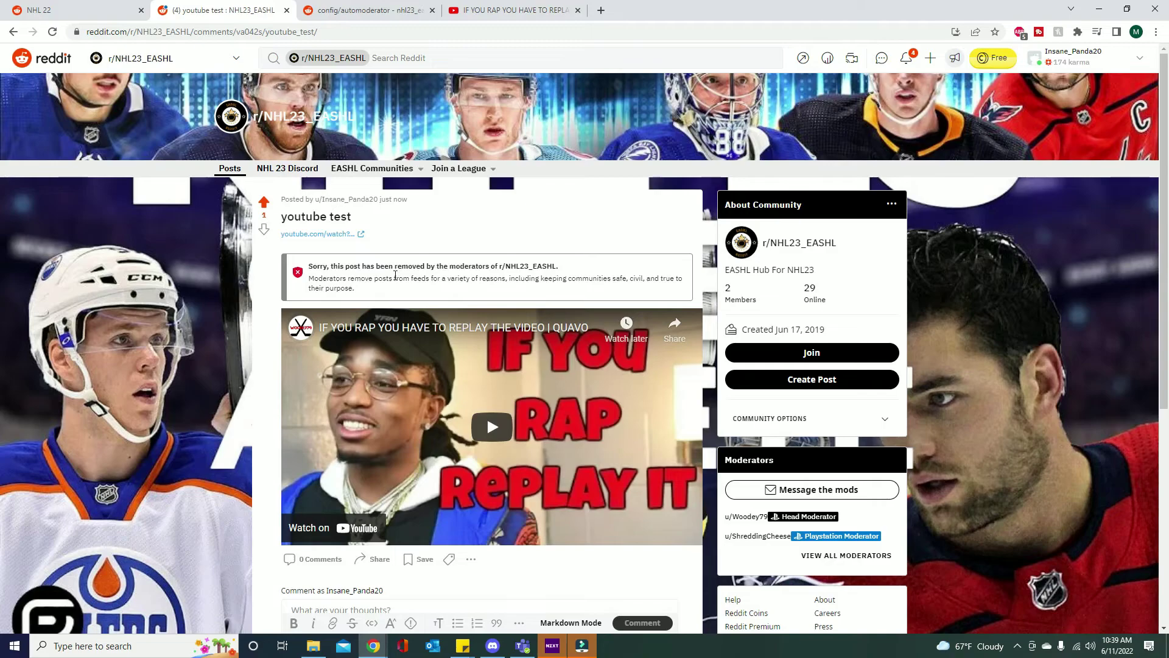
- Confirm the regular account's 'youtube test' post was removed, then review it in the subreddit feed
scroll(404, 260, down, 1)
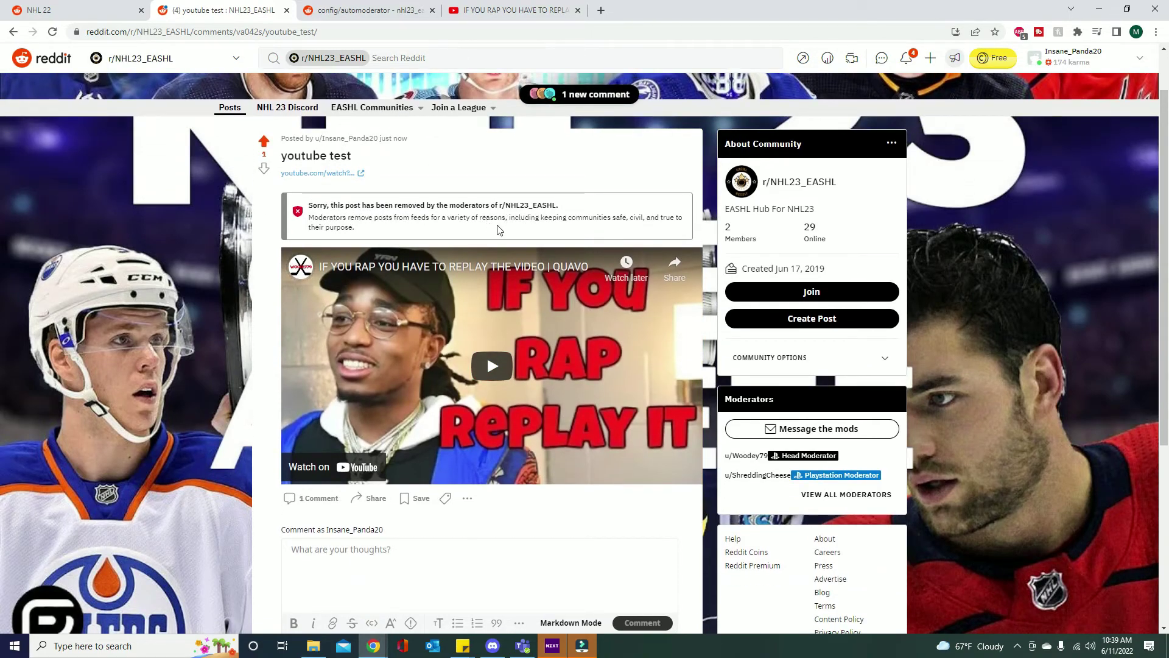
scroll(447, 256, down, 1)
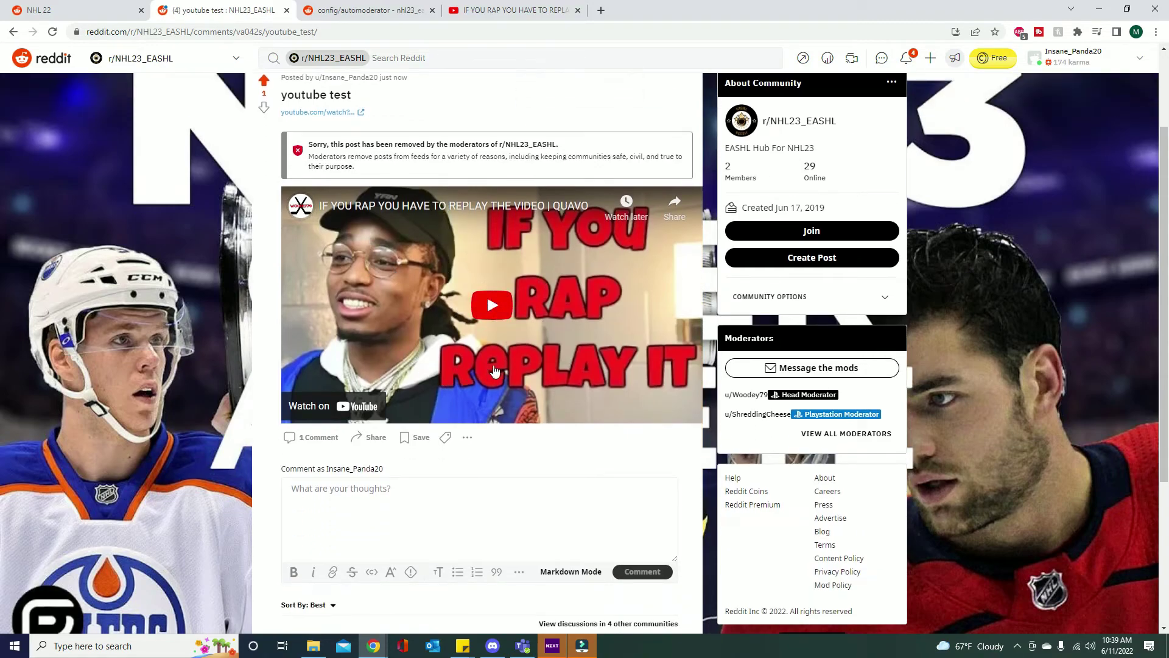
key(alt+Left)
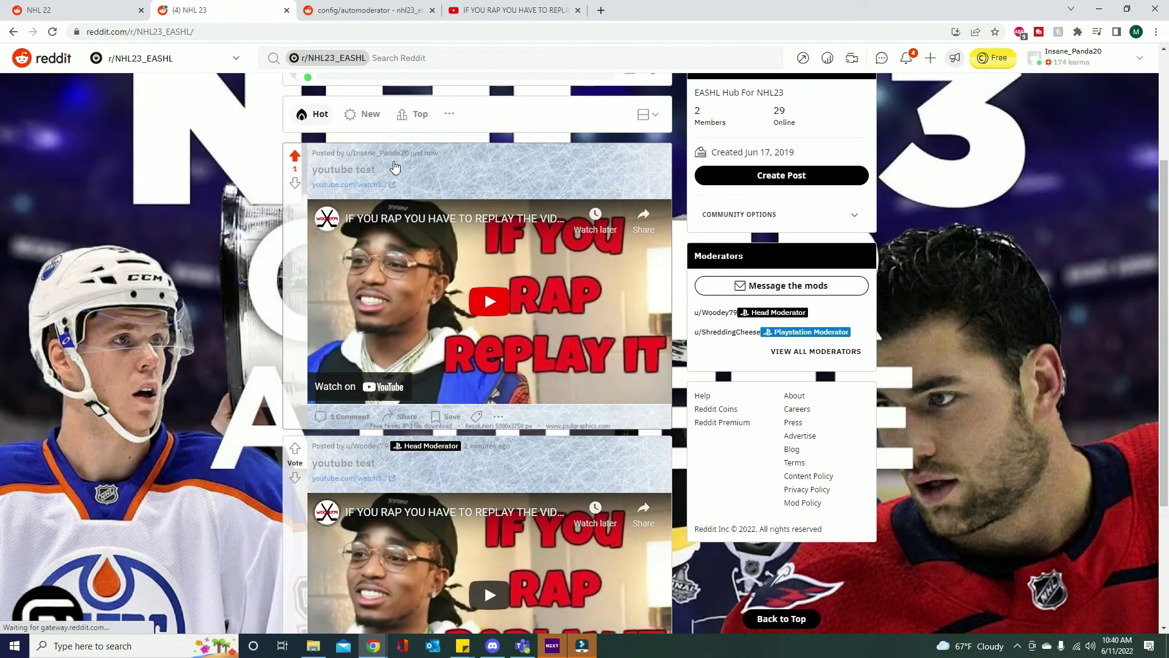
scroll(367, 206, down, 3)
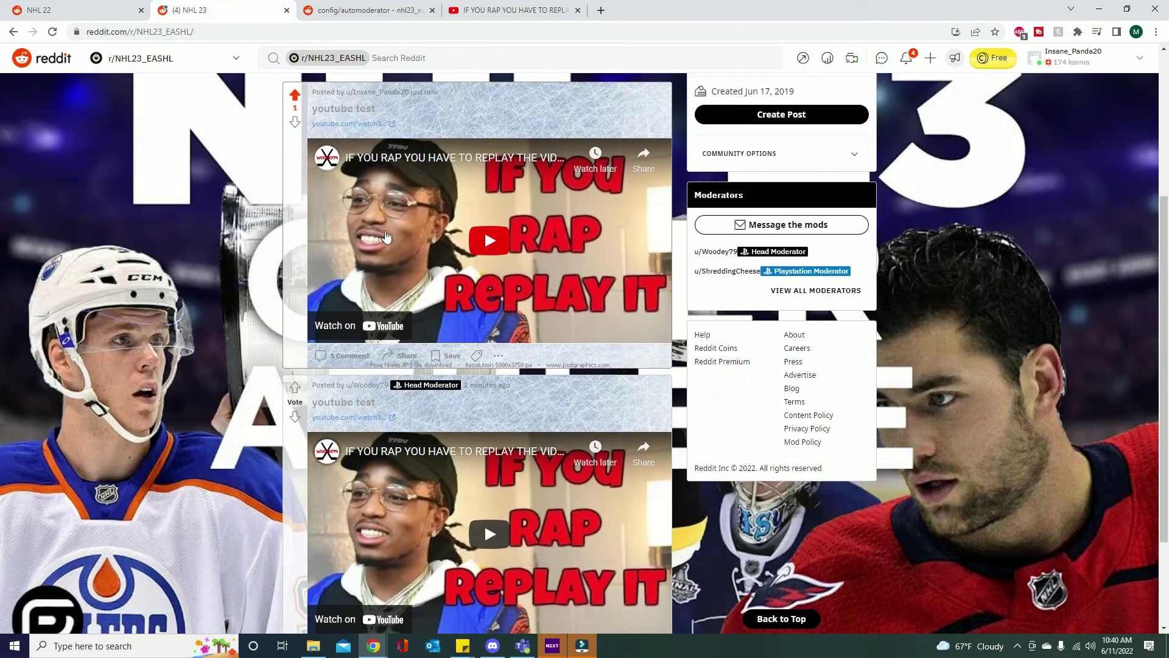
scroll(417, 268, up, 3)
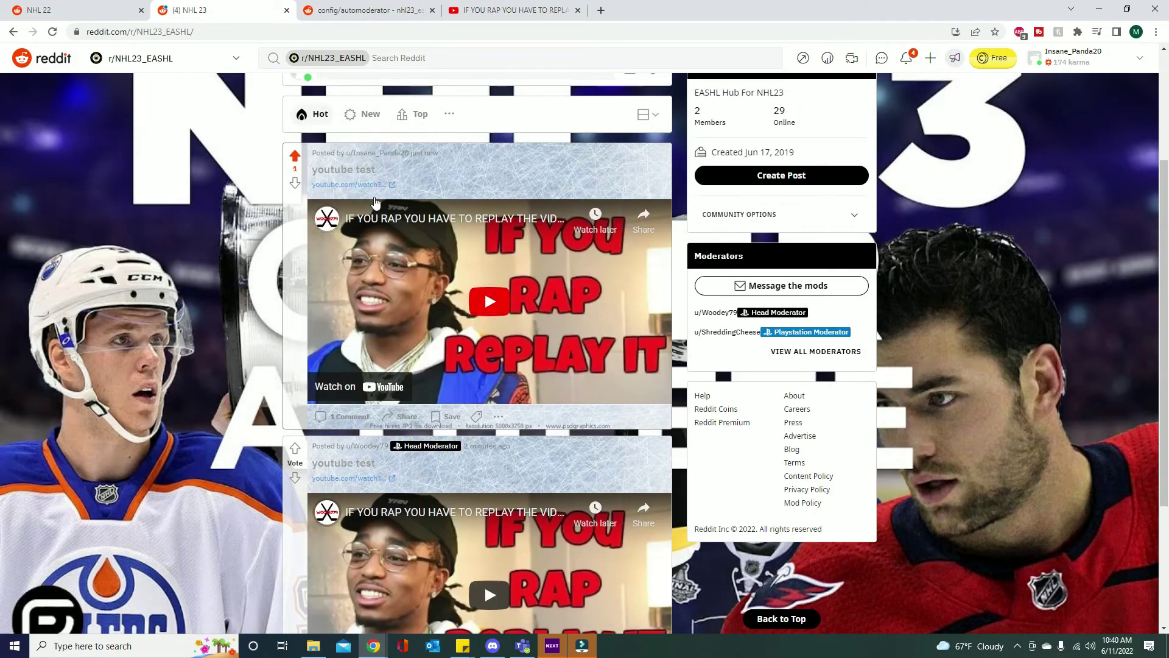
scroll(432, 259, down, 3)
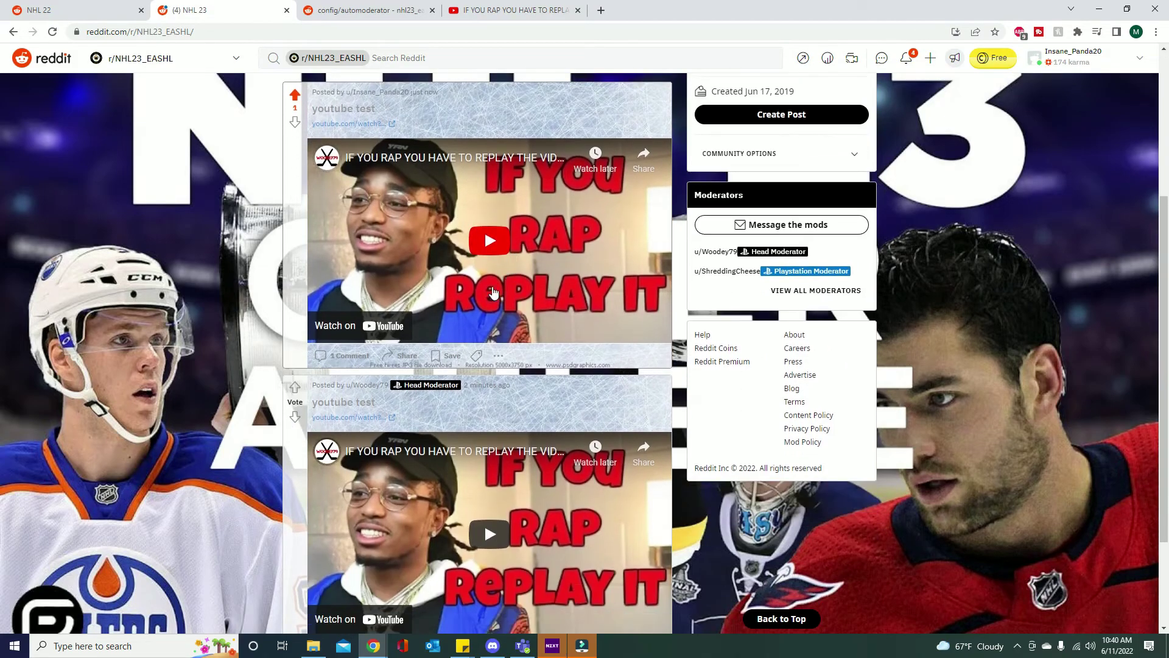
scroll(930, 78, up, 3)
- Log out of the regular account and confirm the public r/NHL23_EASHL feed shows only the moderator's 'youtube test' post
click(1043, 61)
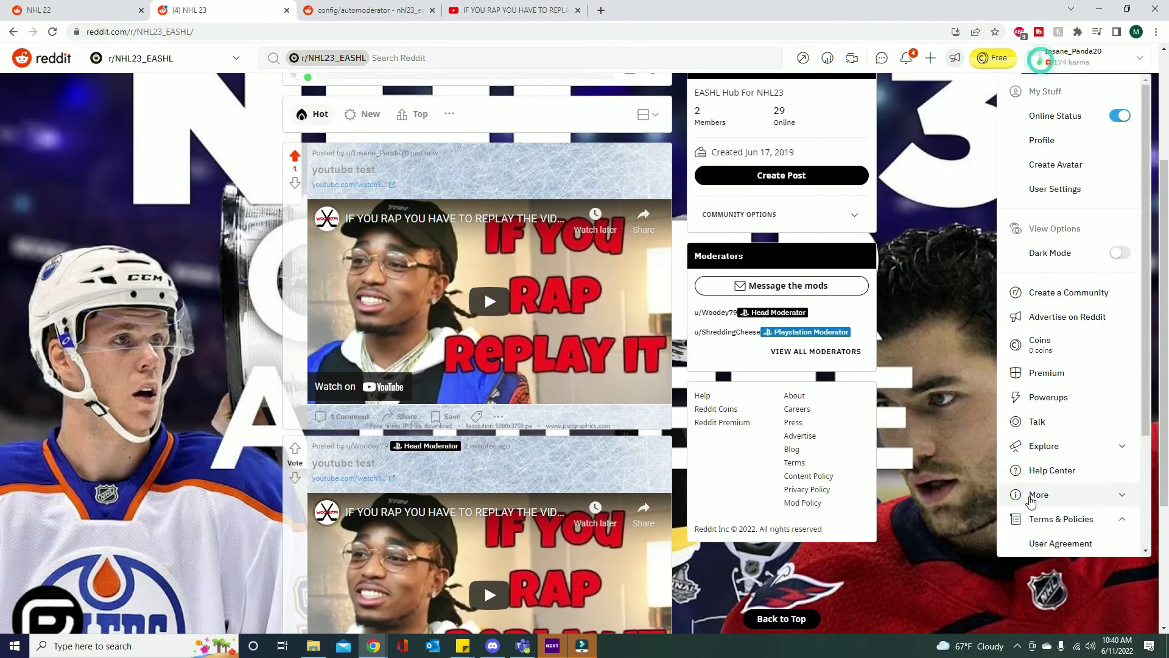
click(1035, 499)
scroll(1035, 502, down, 5)
click(1037, 504)
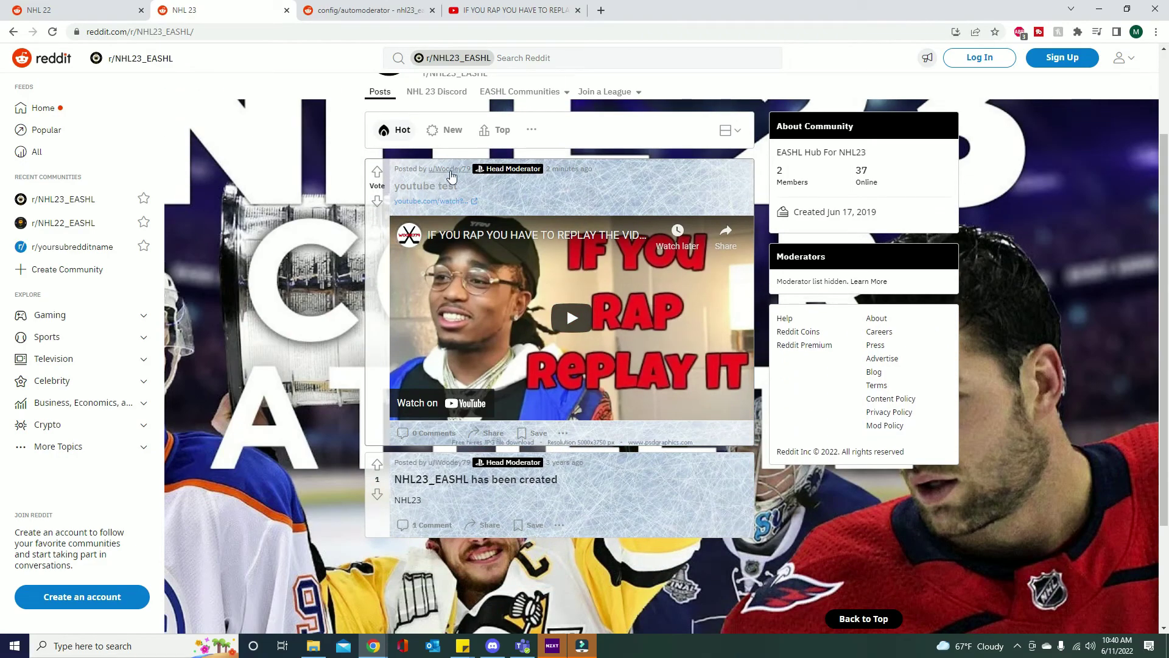
mouse_move(450, 178)
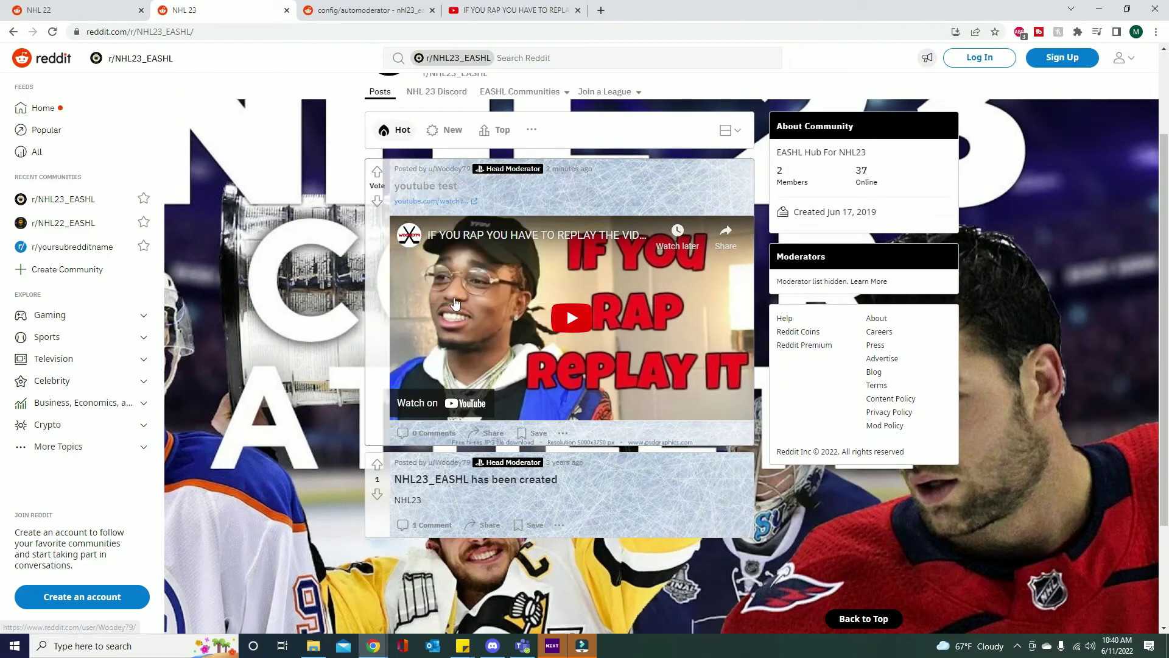